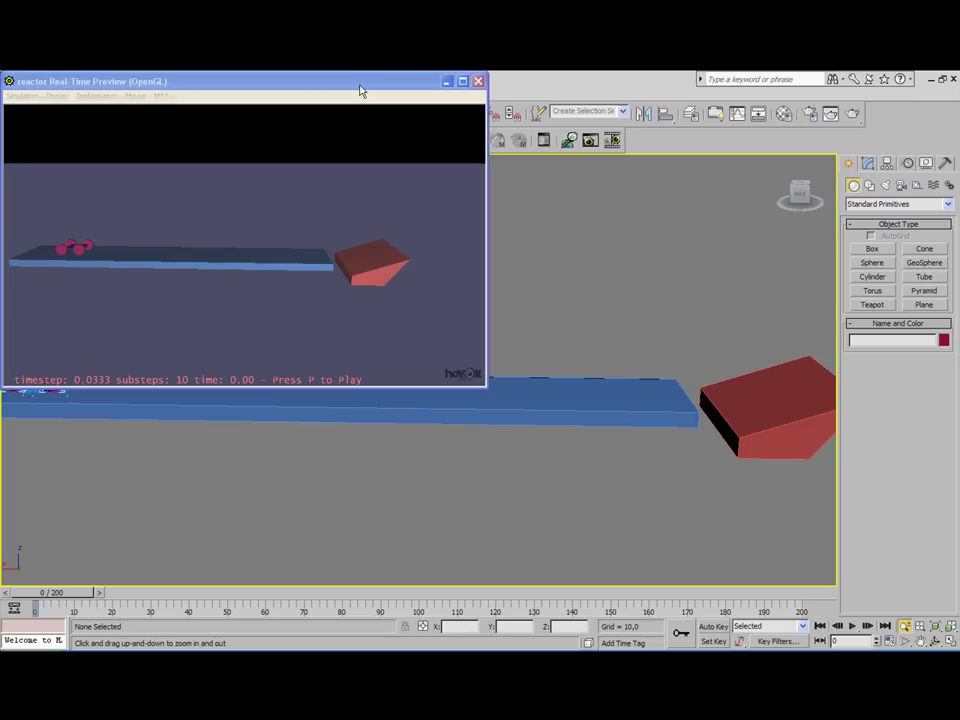
# Step: Play the old car's reactor simulation, reset it and play it again
pyautogui.click(361, 91)
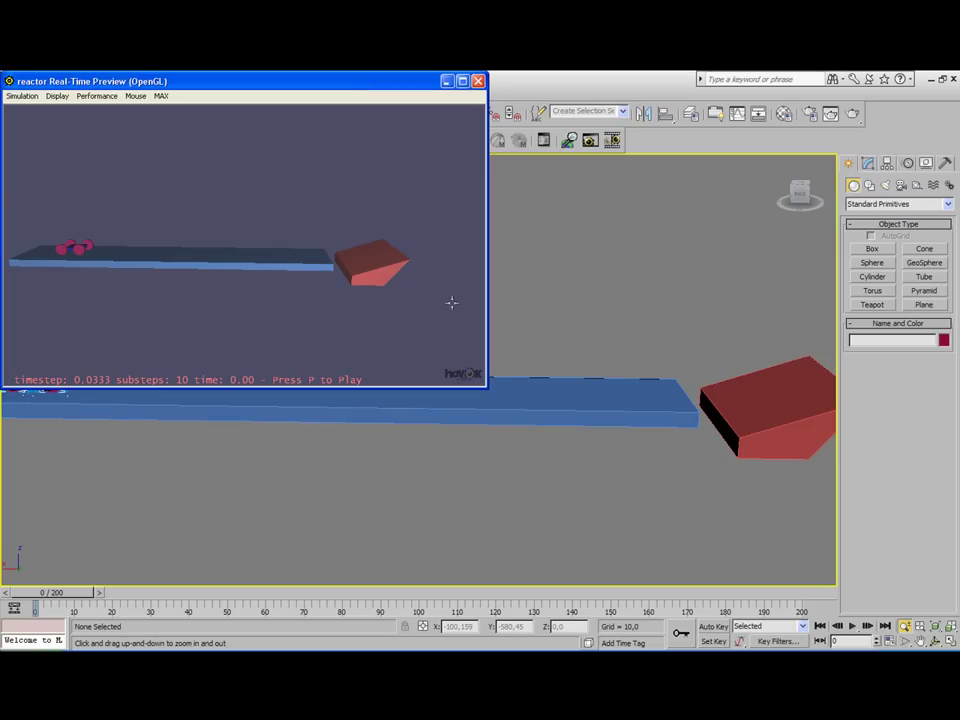
pyautogui.press('p')
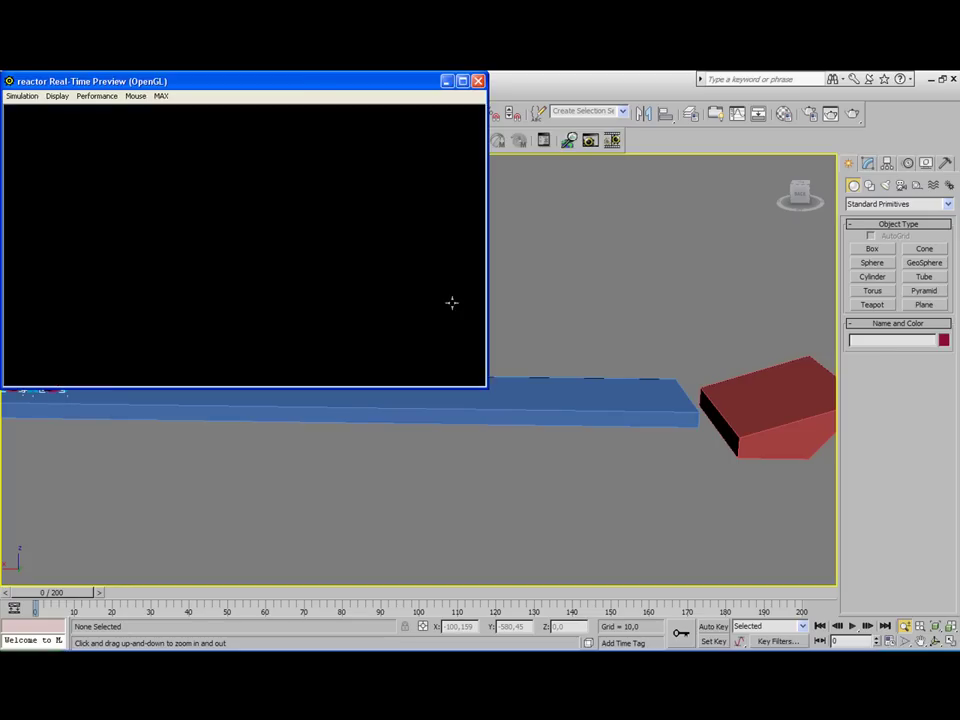
pyautogui.press('r')
pyautogui.press('p')
# Step: Close the real-time preview and dismiss the interpenetration messages report
pyautogui.press('Escape')
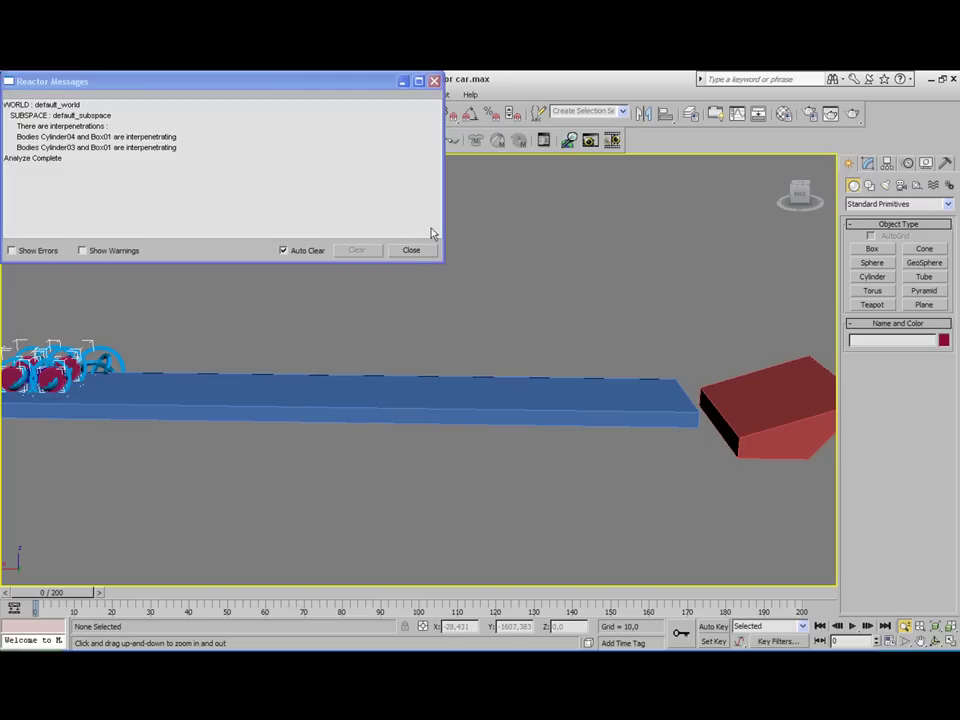
pyautogui.click(411, 250)
pyautogui.scroll(-3, 415, 251)
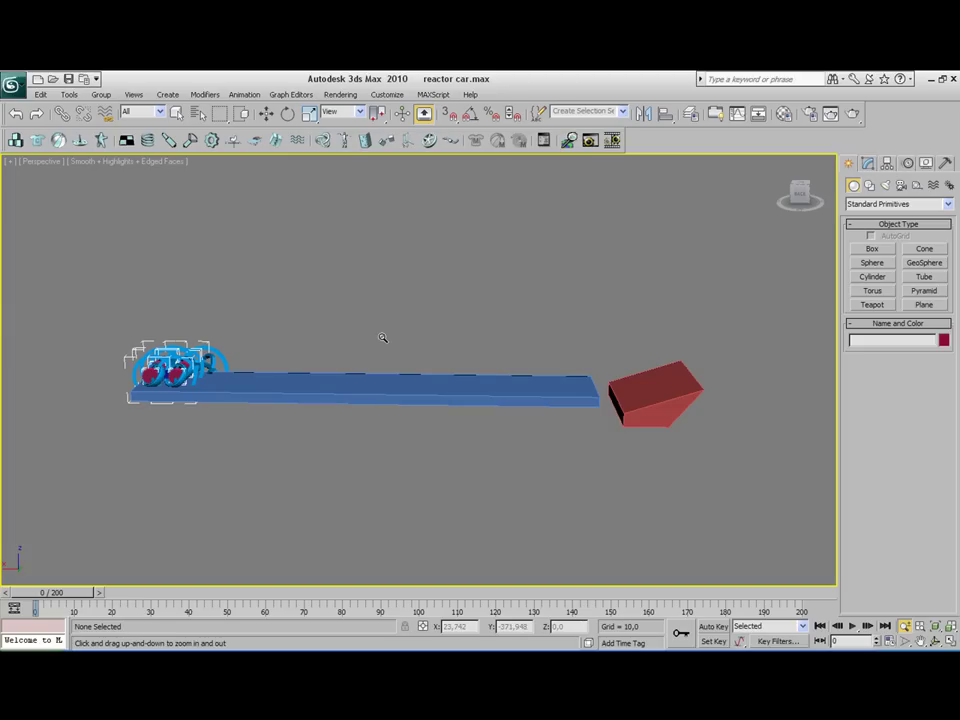
# Step: Marquee-select every part of the old car and delete it, leaving the plank Box02
pyautogui.click(266, 113)
pyautogui.scroll(5, 321, 231)
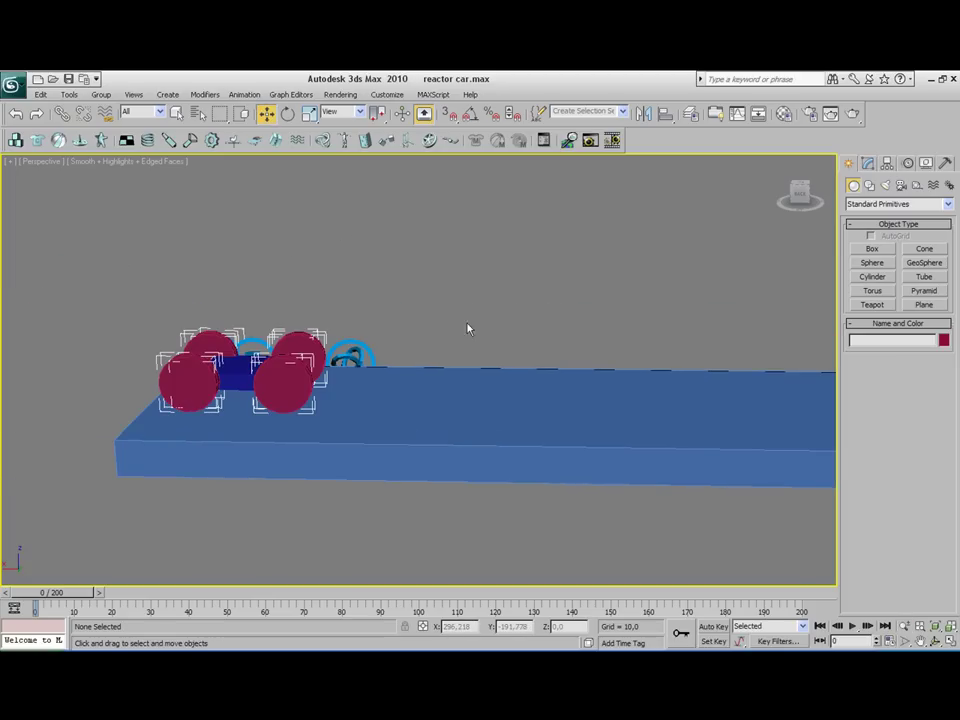
pyautogui.moveTo(157, 302); pyautogui.dragTo(343, 394)
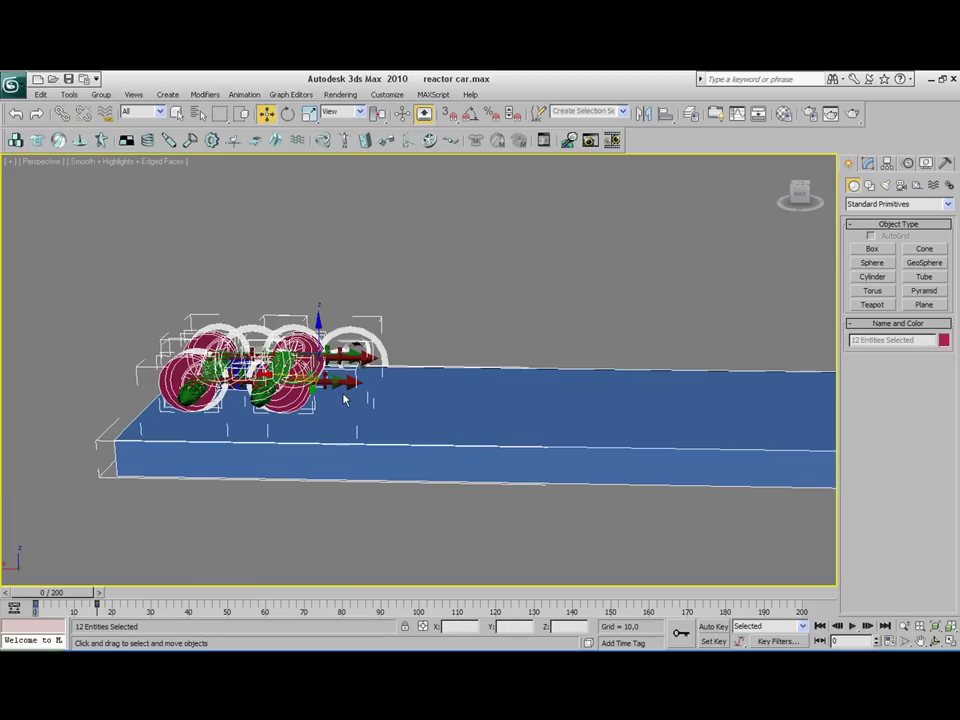
pyautogui.click(395, 318)
pyautogui.keyDown('alt'); pyautogui.moveTo(395, 318); pyautogui.dragTo(405, 296, button='middle'); pyautogui.keyUp('alt')
pyautogui.moveTo(90, 280); pyautogui.dragTo(350, 383)
pyautogui.press('Delete')
pyautogui.keyDown('alt'); pyautogui.moveTo(349, 388); pyautogui.dragTo(572, 326, button='middle'); pyautogui.keyUp('alt')
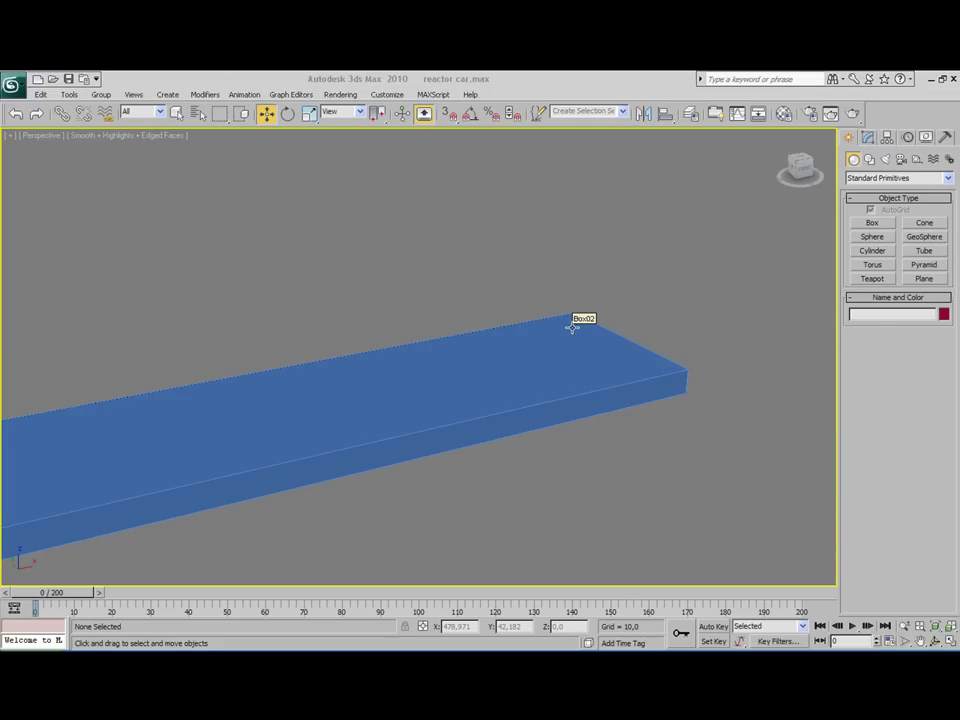
# Step: Create the box body Box01 on the plank and raise it straight up
pyautogui.click(885, 225)
pyautogui.click(885, 224)
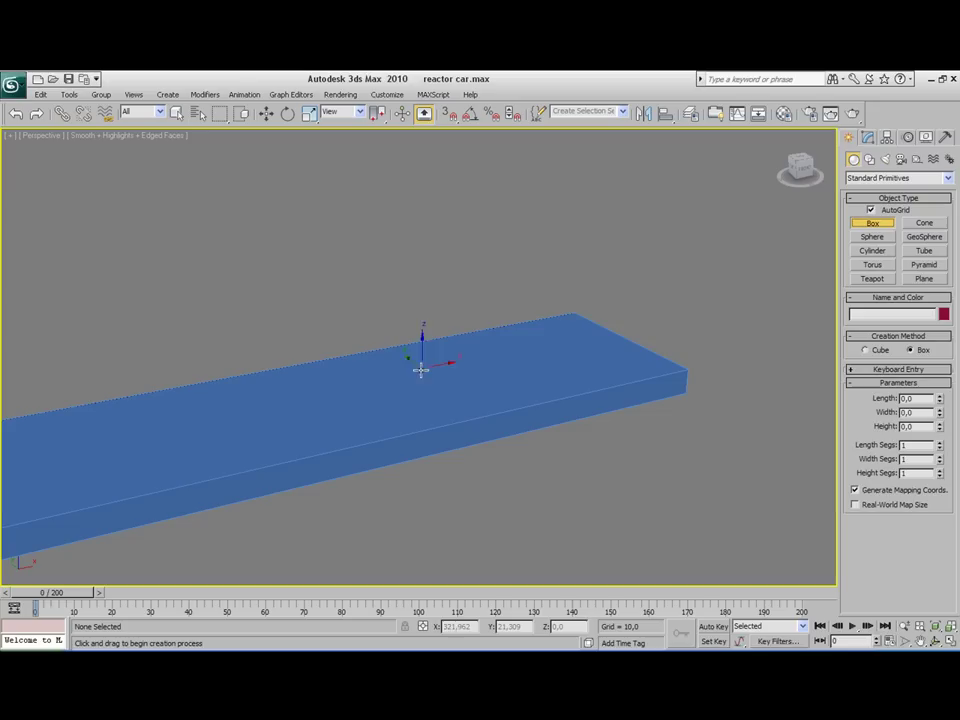
pyautogui.moveTo(529, 345); pyautogui.dragTo(445, 388)
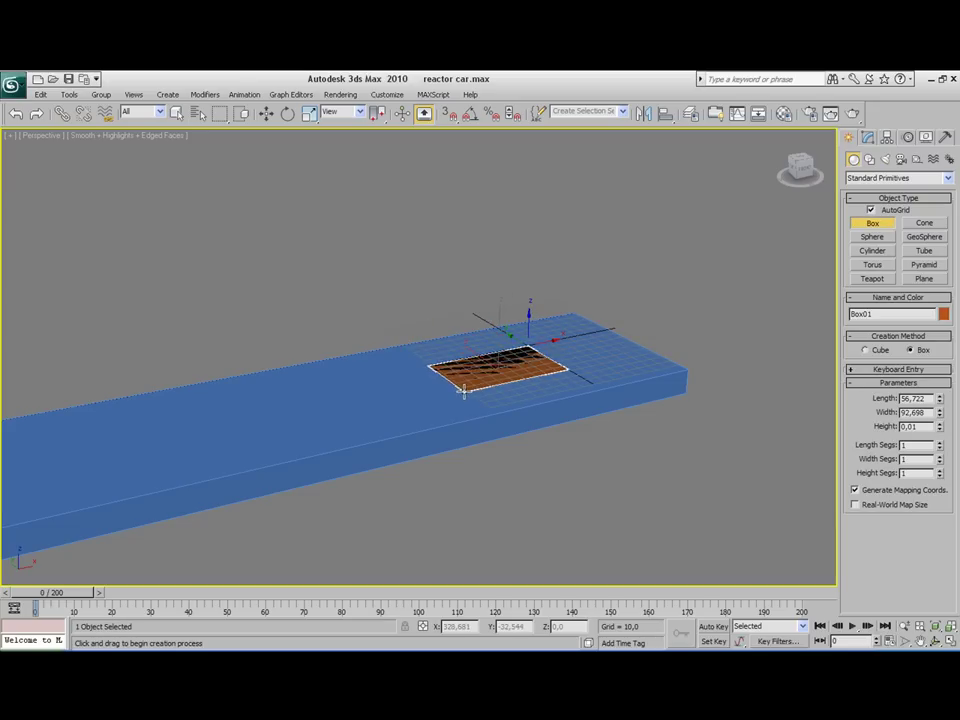
pyautogui.click(400, 262)
pyautogui.click(266, 113)
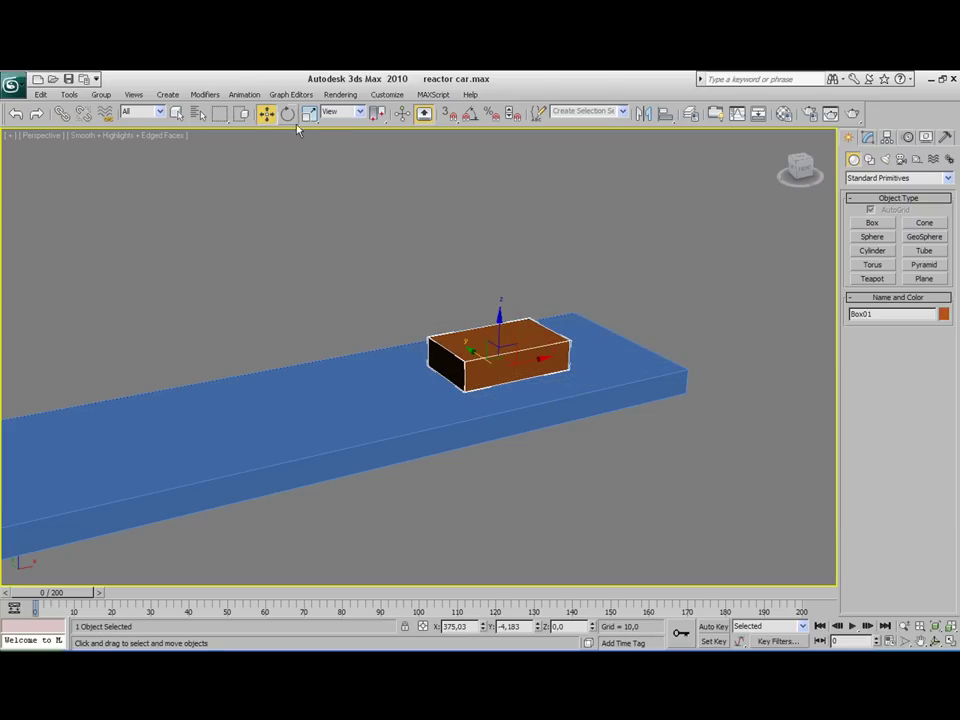
pyautogui.moveTo(497, 320); pyautogui.dragTo(498, 290)
pyautogui.keyDown('alt'); pyautogui.moveTo(495, 296); pyautogui.dragTo(478, 289, button='middle'); pyautogui.keyUp('alt')
# Step: Add a thin cylinder wheel on the body's side and copy it as Cylinder02
pyautogui.click(870, 250)
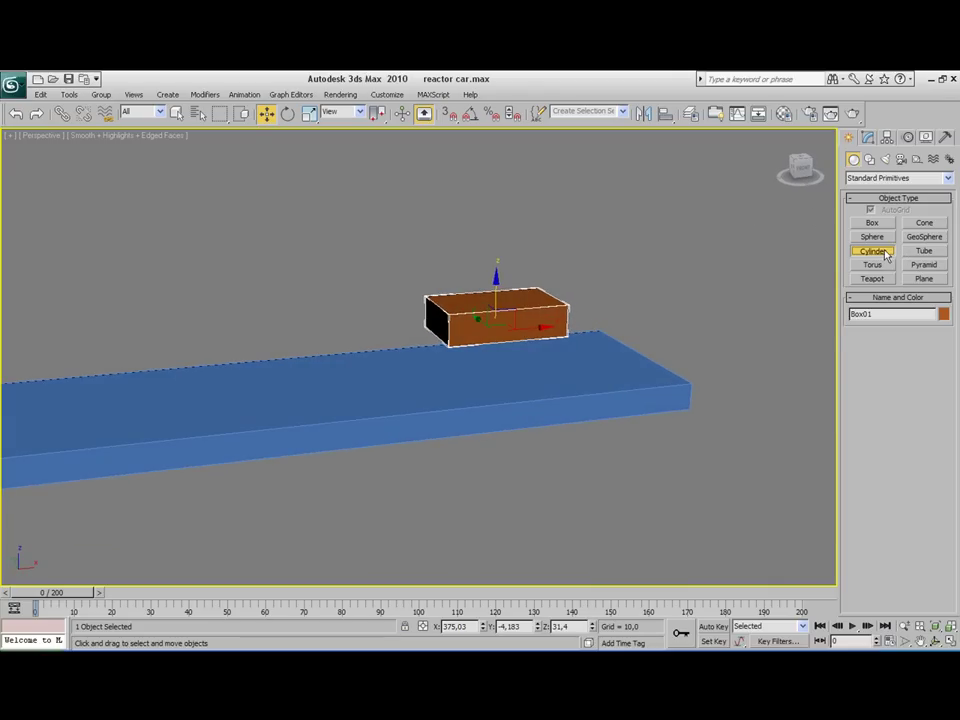
pyautogui.scroll(3, 681, 246)
pyautogui.moveTo(626, 301); pyautogui.dragTo(624, 247)
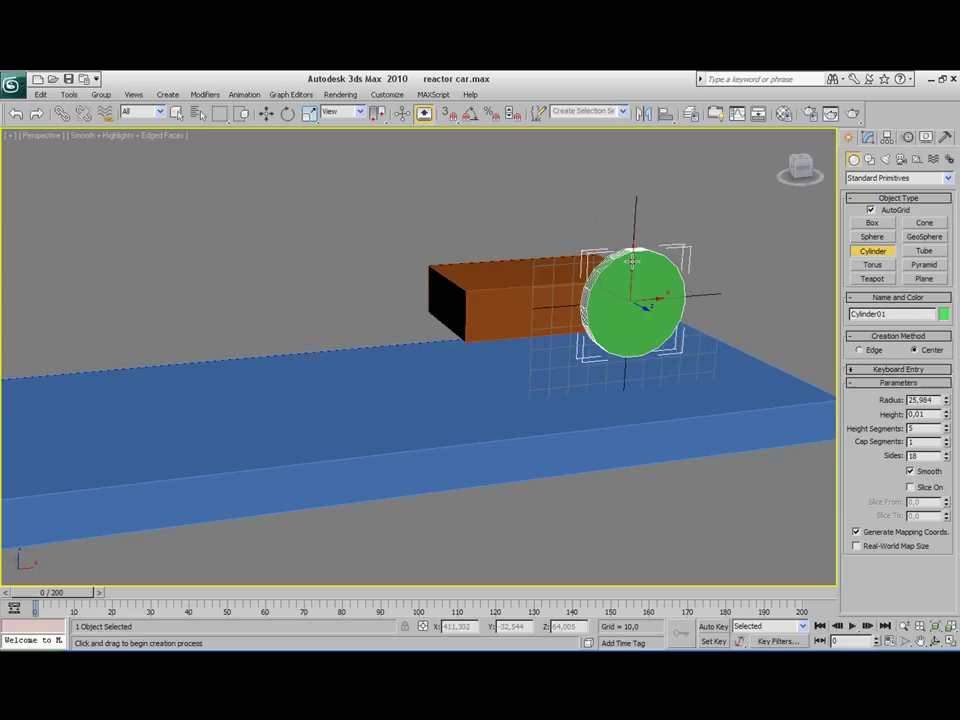
pyautogui.click(476, 197)
pyautogui.click(267, 114)
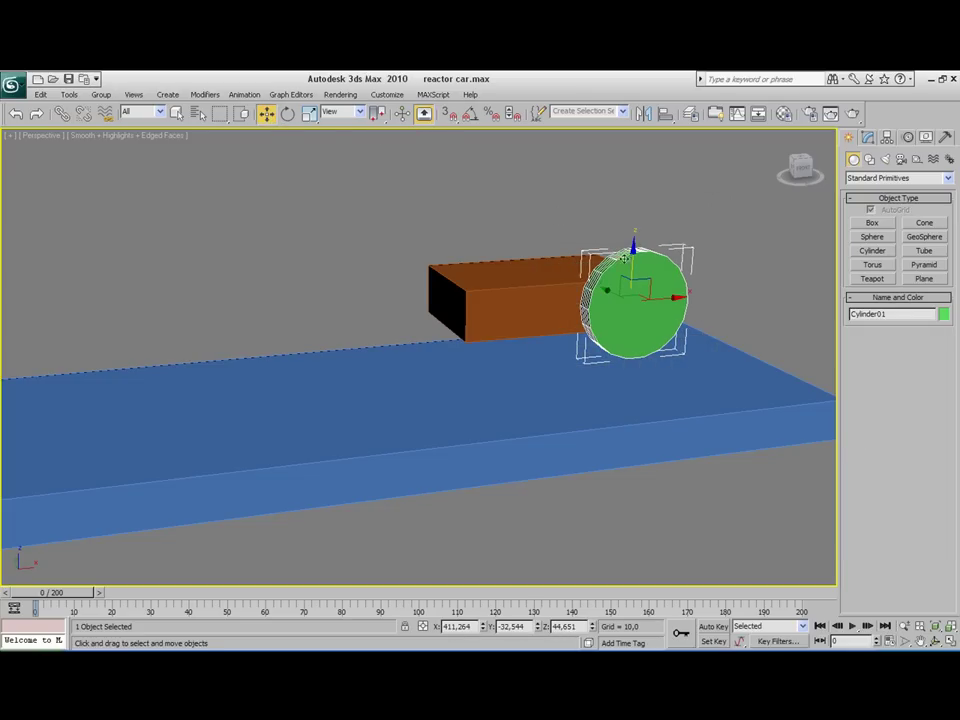
pyautogui.keyDown('shift'); pyautogui.moveTo(675, 297); pyautogui.dragTo(538, 297); pyautogui.keyUp('shift')
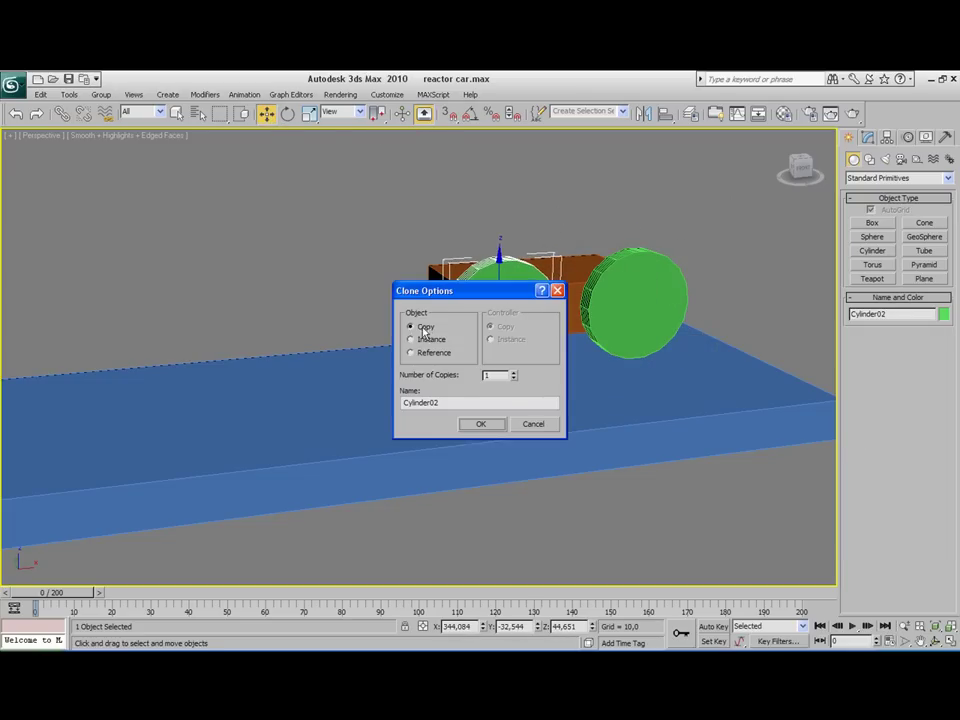
pyautogui.click(477, 427)
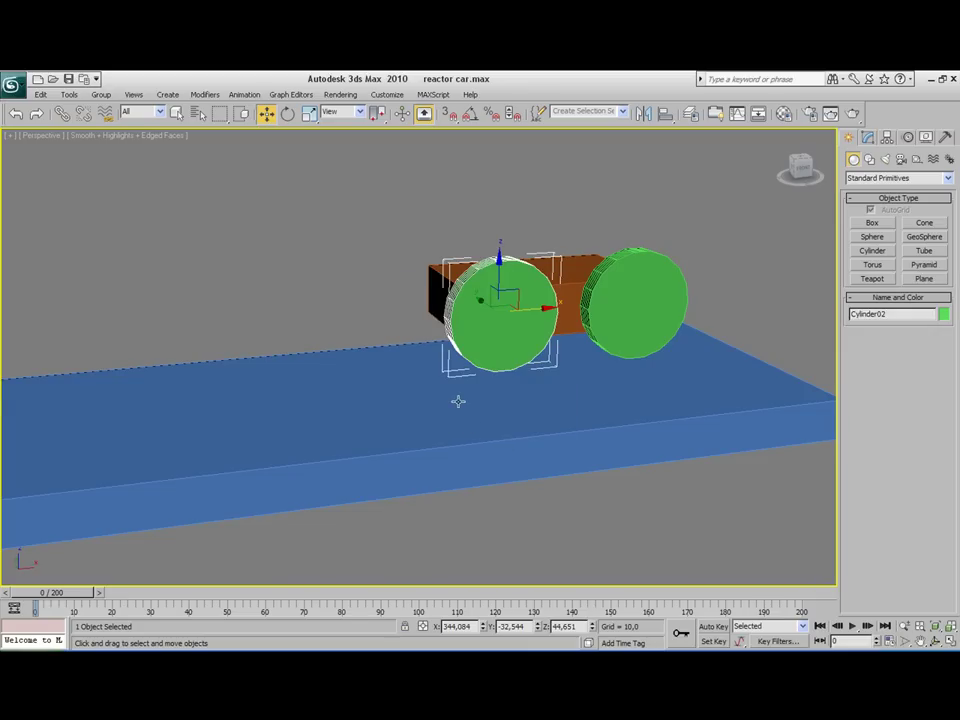
# Step: In Top view, copy both wheels to the body's opposite side and nudge them outward
pyautogui.moveTo(459, 399)
pyautogui.keyDown('alt'); pyautogui.mouseDown(button='middle')
pyautogui.moveTo(542, 464)
pyautogui.moveTo(559, 394)
pyautogui.mouseUp(button='middle'); pyautogui.keyUp('alt')
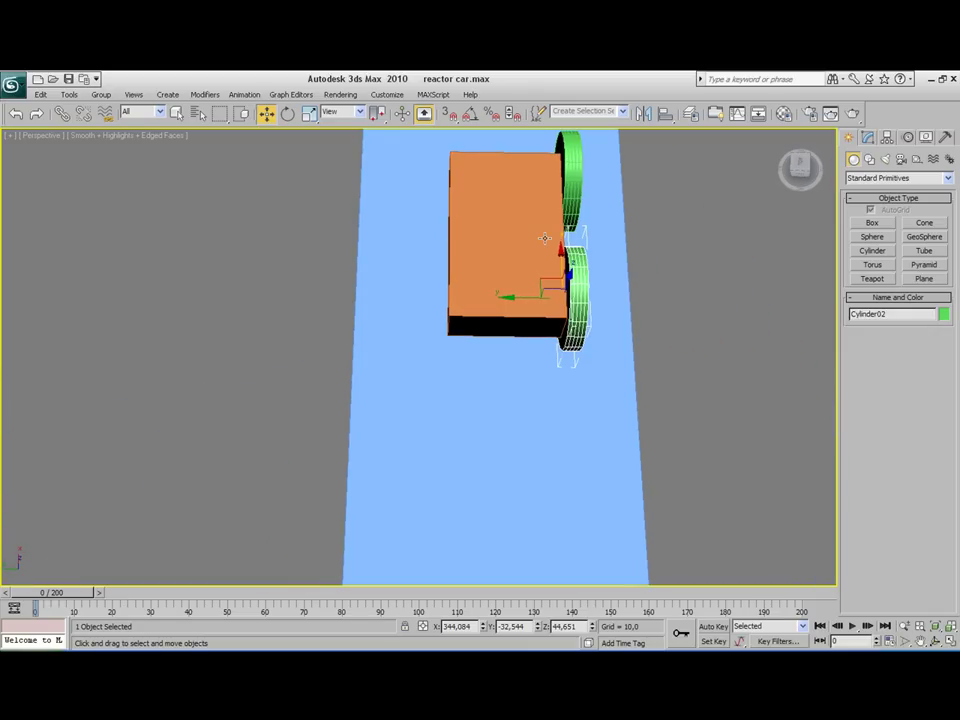
pyautogui.press('t')
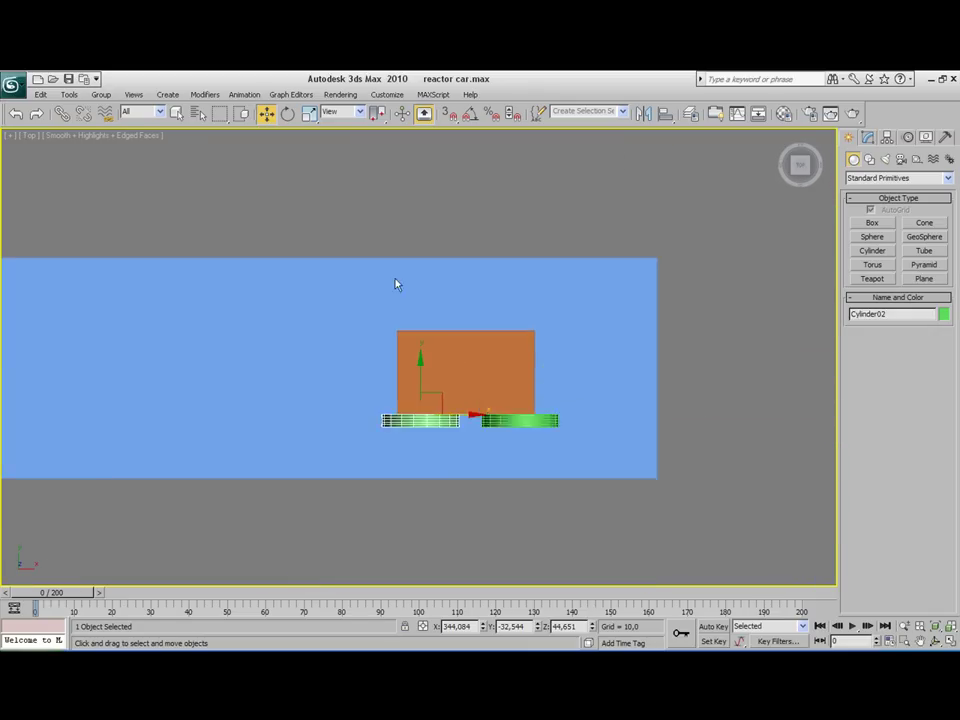
pyautogui.keyDown('ctrl'); pyautogui.click(600, 478); pyautogui.keyUp('ctrl')
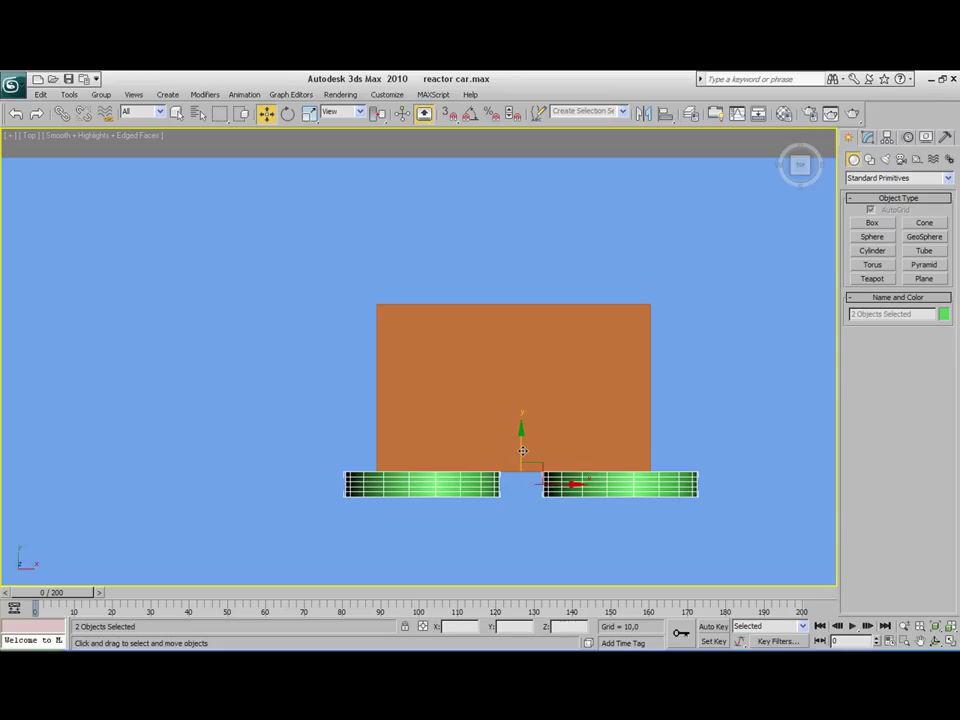
pyautogui.moveTo(522, 451); pyautogui.dragTo(523, 256)
pyautogui.click(497, 427)
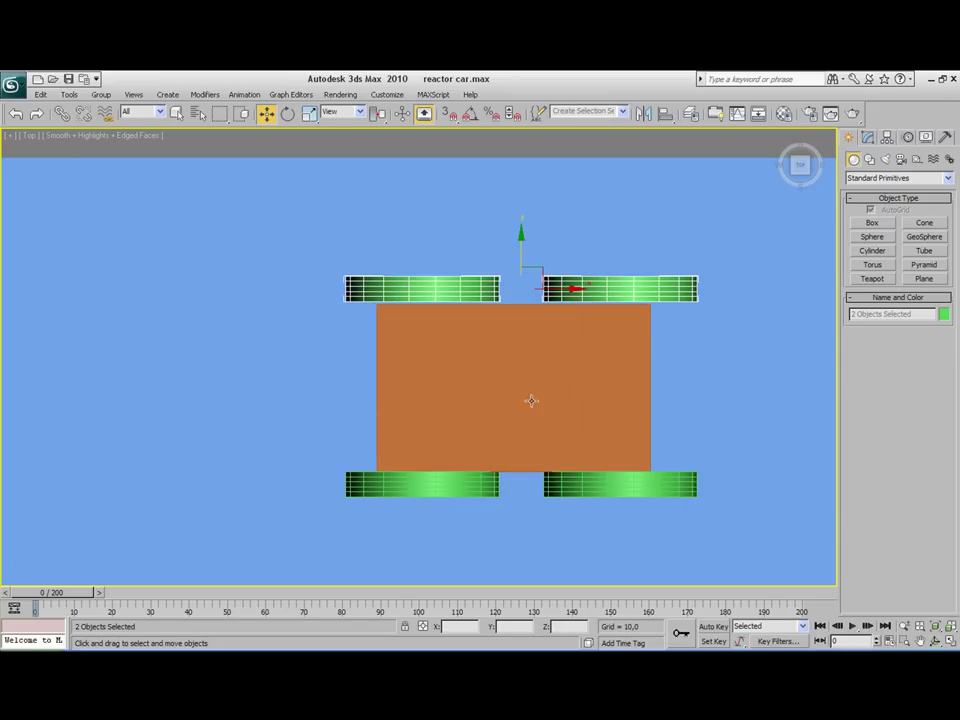
pyautogui.moveTo(531, 399); pyautogui.dragTo(511, 377, button='middle')
pyautogui.click(572, 464)
pyautogui.keyDown('ctrl'); pyautogui.click(447, 466); pyautogui.keyUp('ctrl')
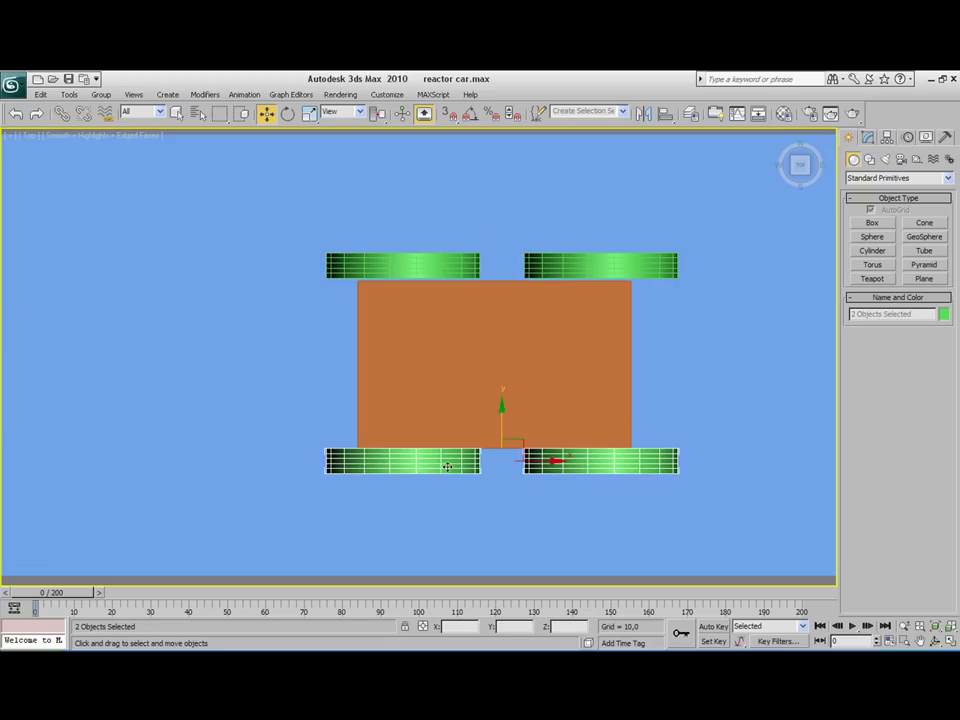
pyautogui.moveTo(505, 409); pyautogui.dragTo(505, 414)
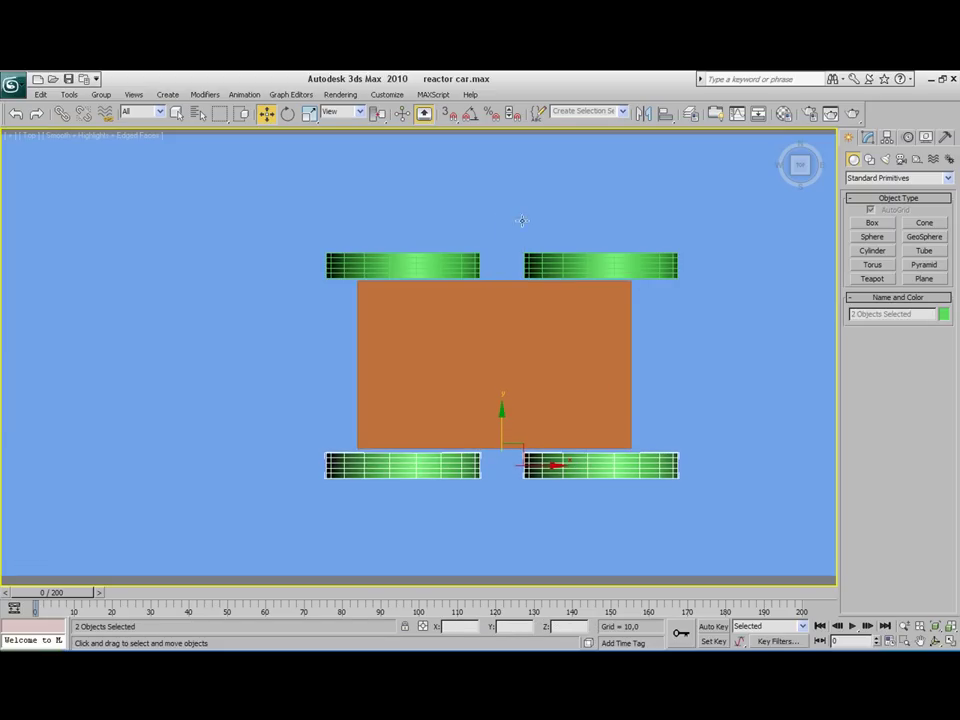
# Step: Return to the perspective view and orbit around the car to check the four wheels
pyautogui.moveTo(515, 178); pyautogui.dragTo(488, 218, button='middle')
pyautogui.click(524, 141)
pyautogui.scroll(-2, 533, 196)
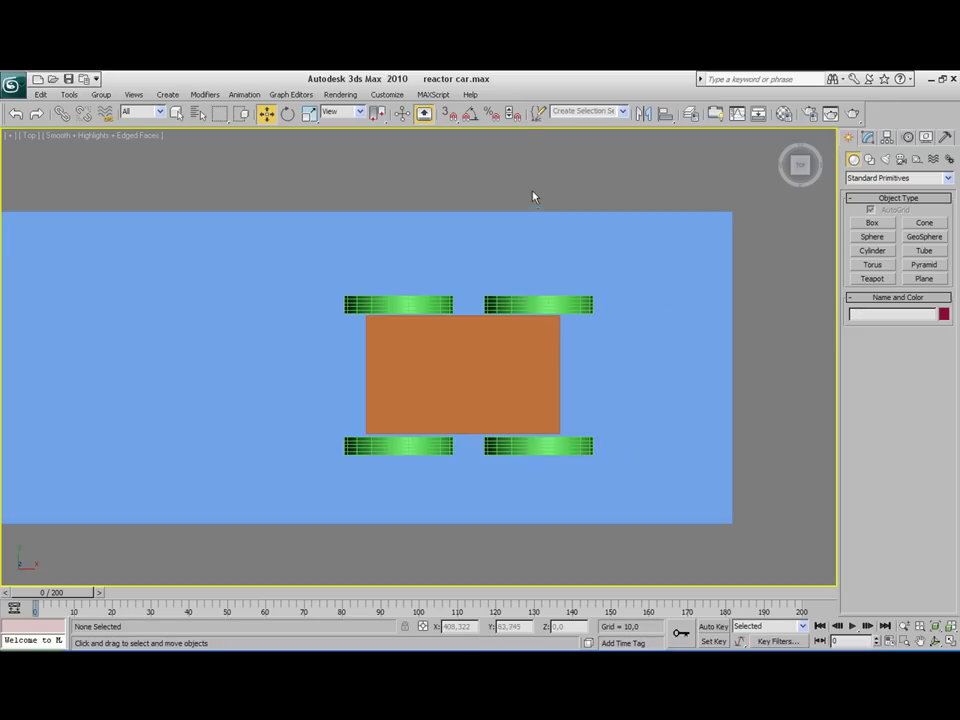
pyautogui.press('p')
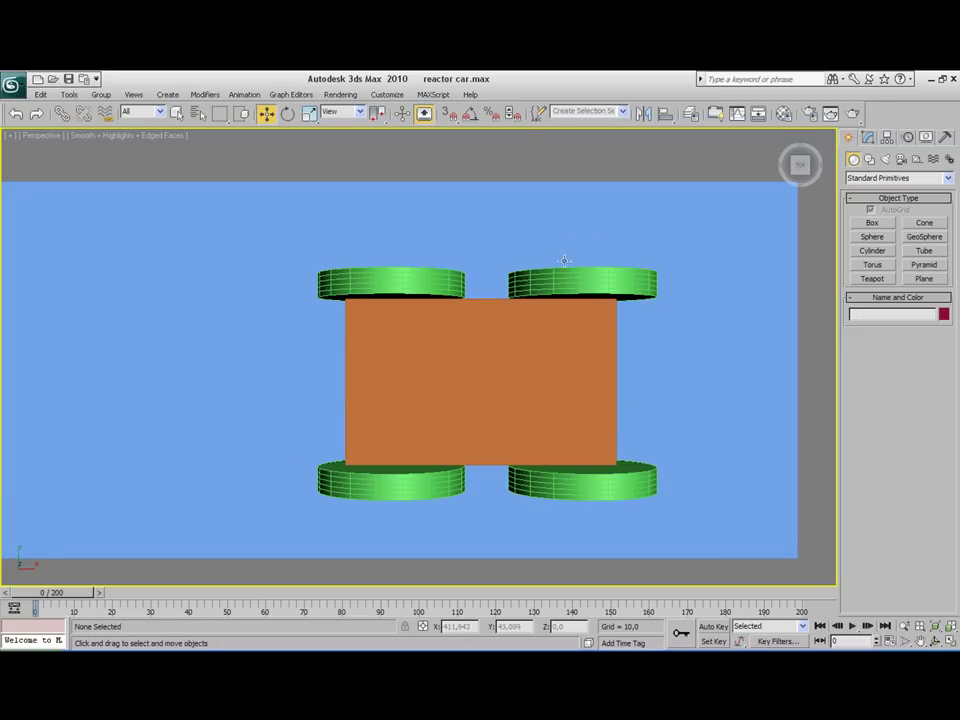
pyautogui.keyDown('alt'); pyautogui.moveTo(564, 260); pyautogui.dragTo(470, 202, button='middle'); pyautogui.keyUp('alt')
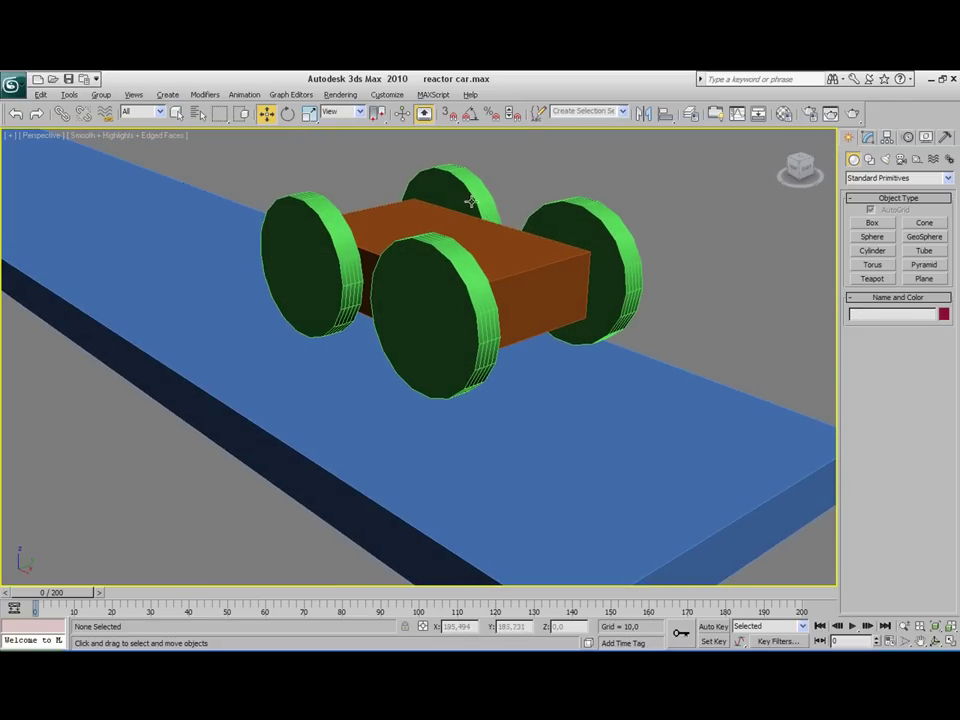
pyautogui.keyDown('alt'); pyautogui.moveTo(542, 300); pyautogui.dragTo(403, 313, button='middle'); pyautogui.keyUp('alt')
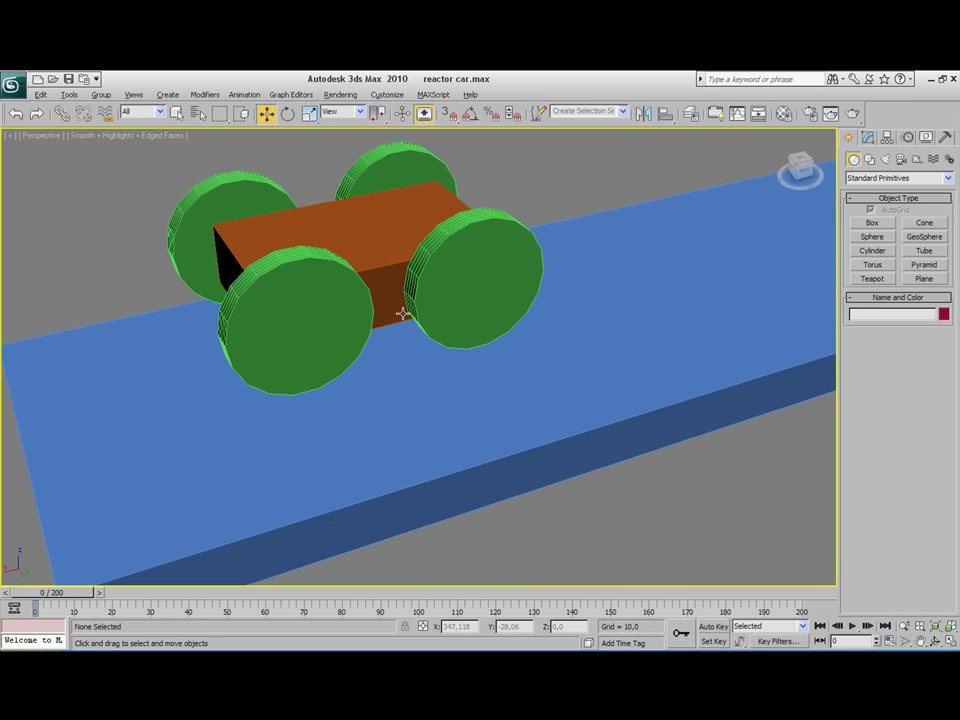
pyautogui.moveTo(508, 174); pyautogui.dragTo(553, 213, button='middle')
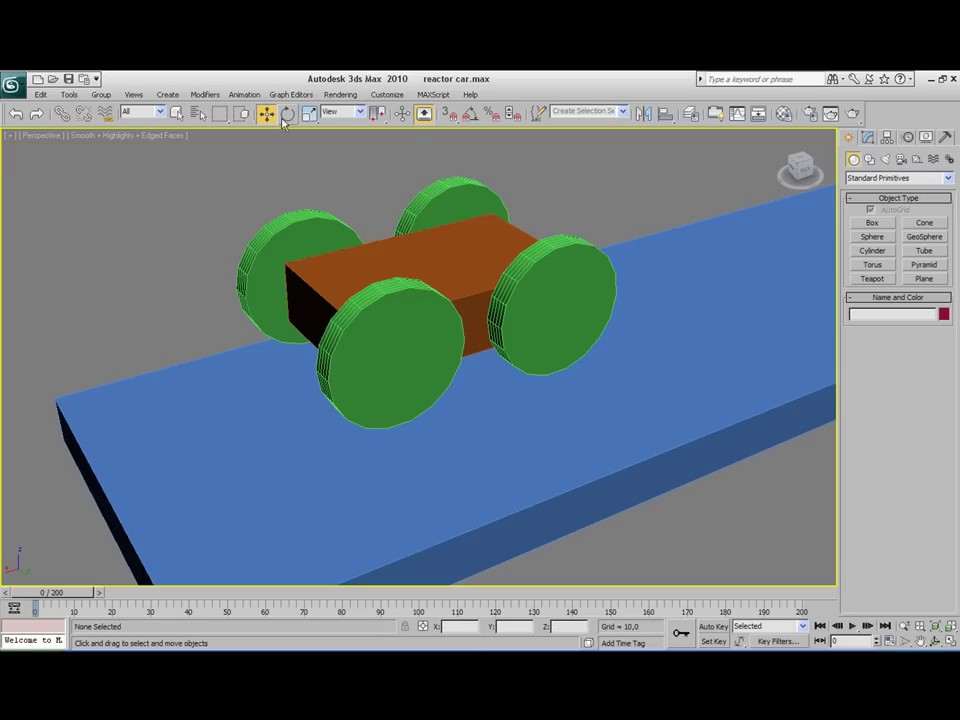
# Step: Show the floating toolbars and dock the reactor toolbar under the main toolbar
pyautogui.click(388, 95)
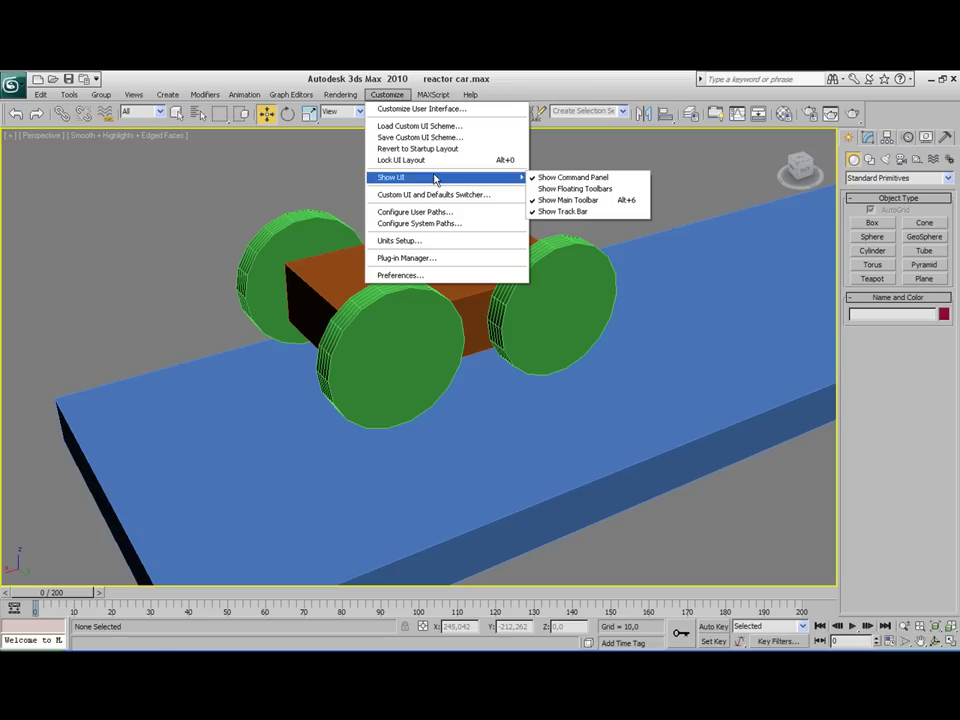
pyautogui.moveTo(410, 180)
pyautogui.click(557, 190)
pyautogui.moveTo(390, 132); pyautogui.dragTo(548, 231)
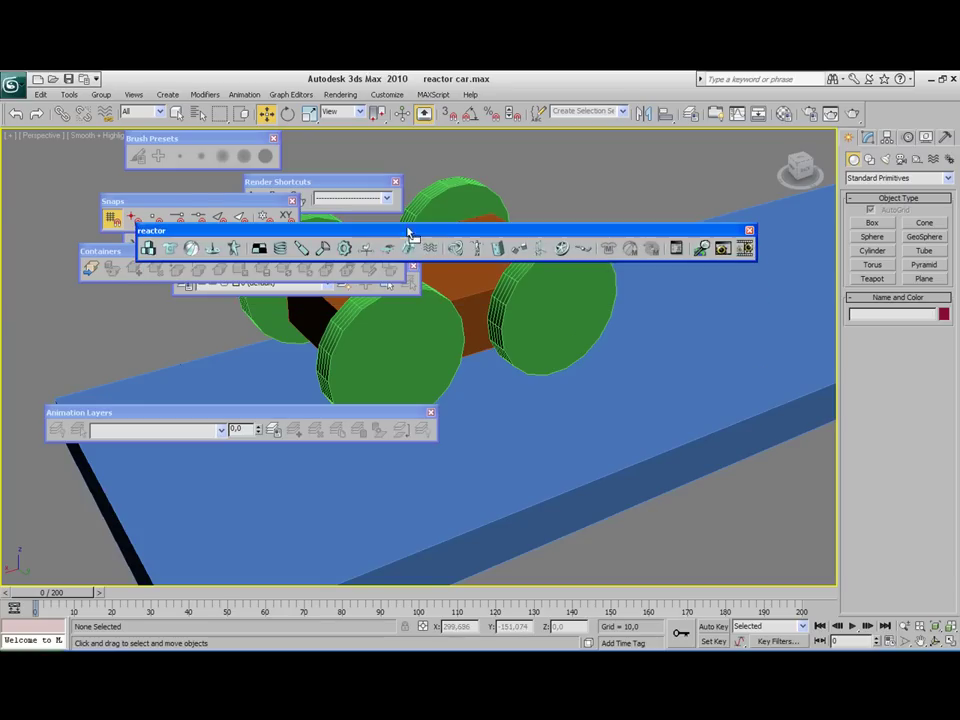
pyautogui.moveTo(408, 233); pyautogui.dragTo(505, 128)
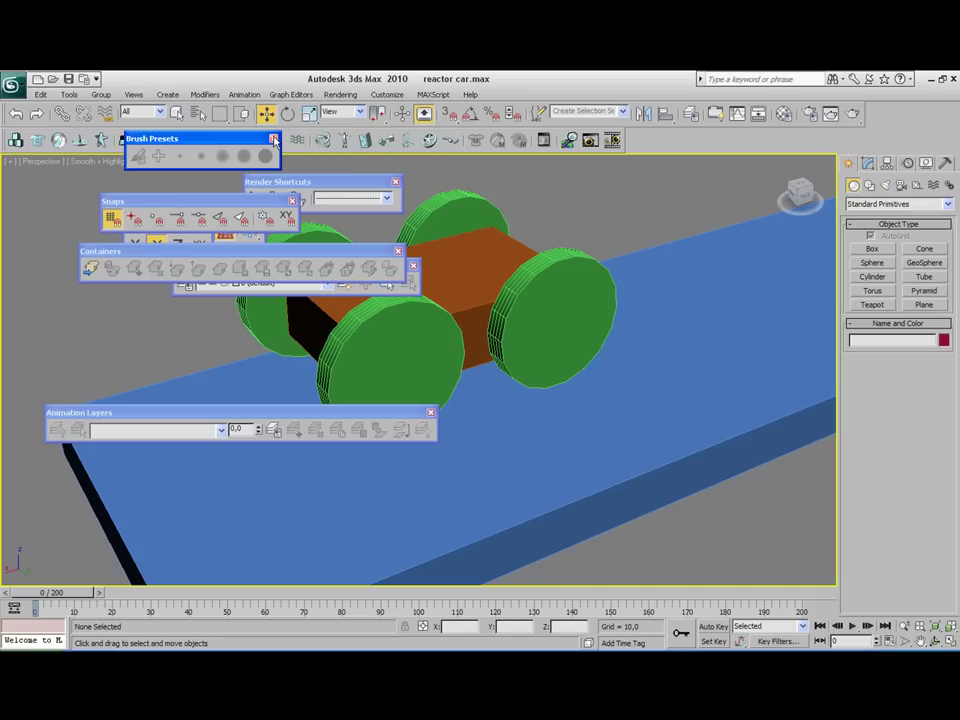
# Step: Close the Render Shortcuts, Snaps, Brush Presets, Axis Constraints, Containers, Layers and Animation Layers toolbars
pyautogui.click(395, 183)
pyautogui.click(293, 200)
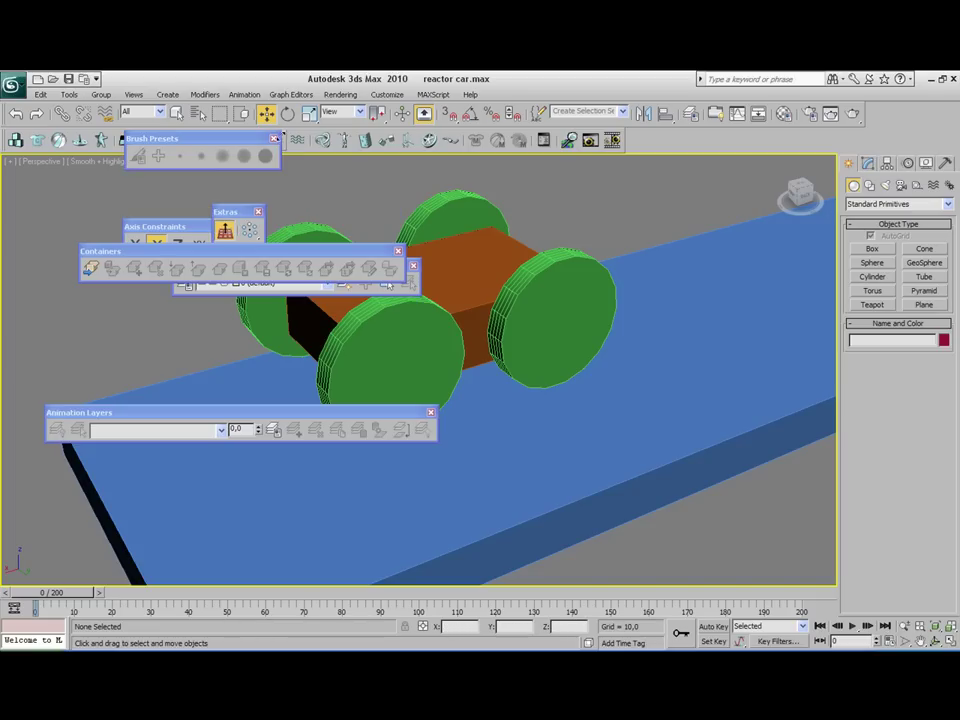
pyautogui.click(273, 138)
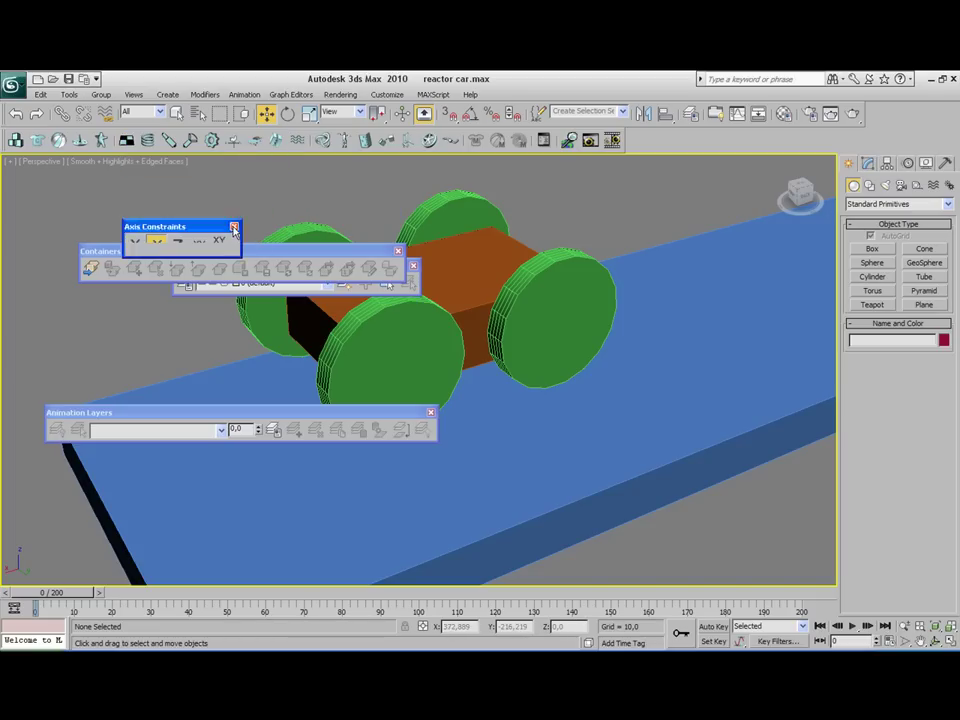
pyautogui.click(233, 226)
pyautogui.click(398, 251)
pyautogui.click(413, 267)
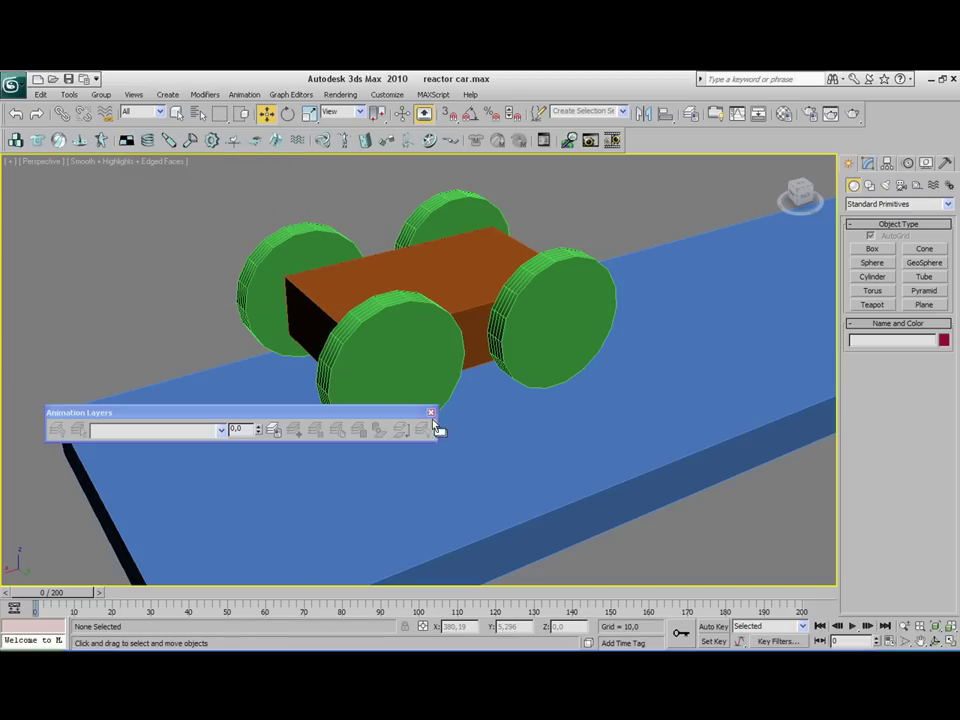
pyautogui.click(430, 412)
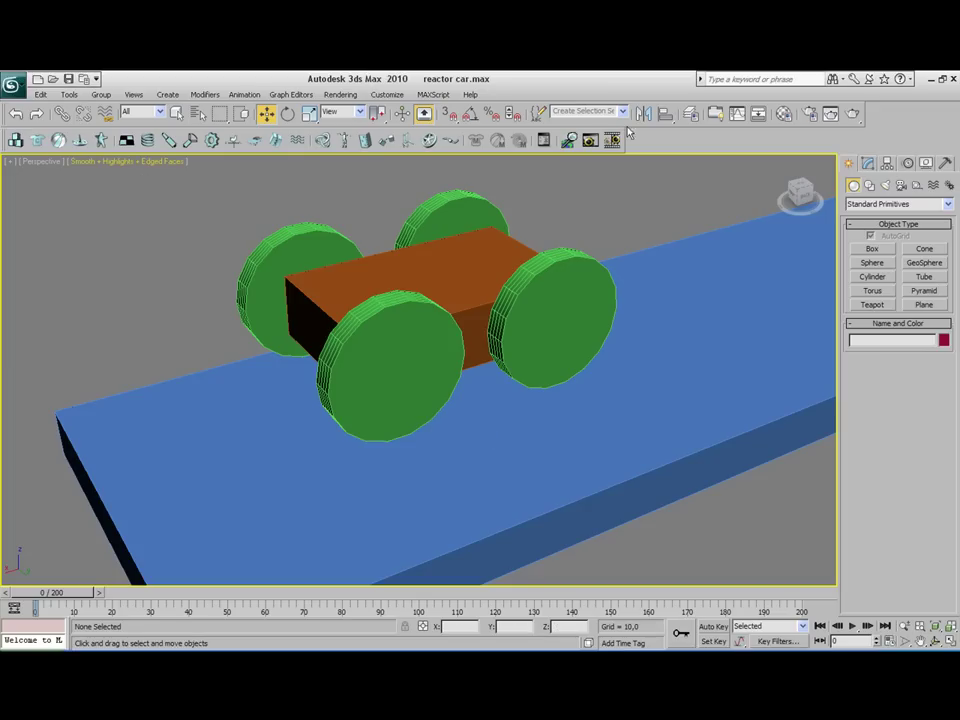
# Step: Create RBCollection01 and add the seven objects Box02 through Cylinder04 as rigid bodies
pyautogui.click(15, 141)
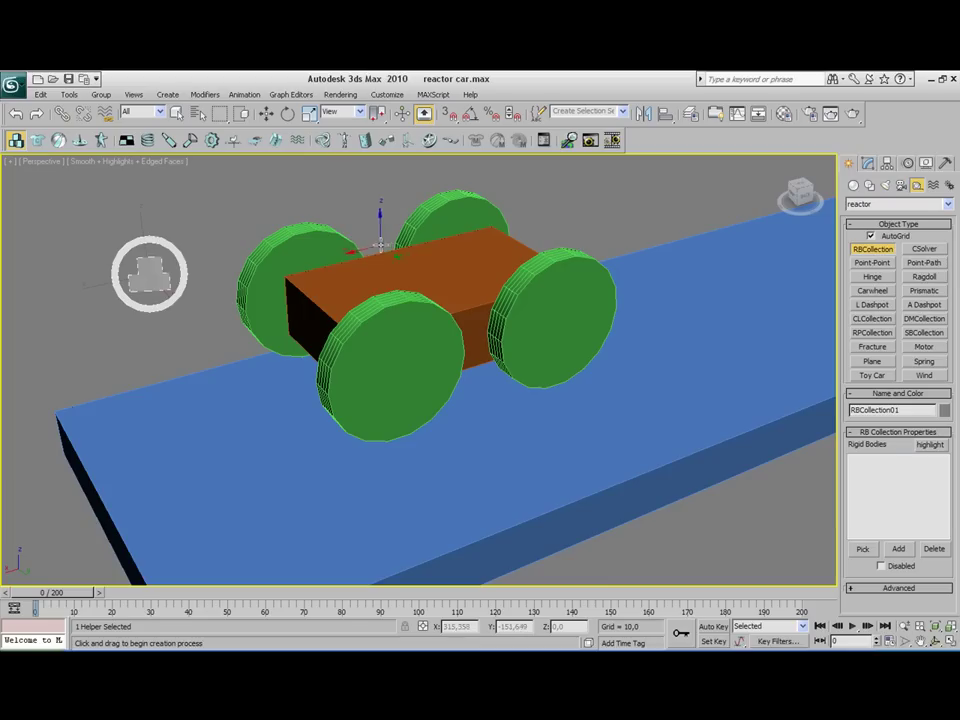
pyautogui.click(868, 163)
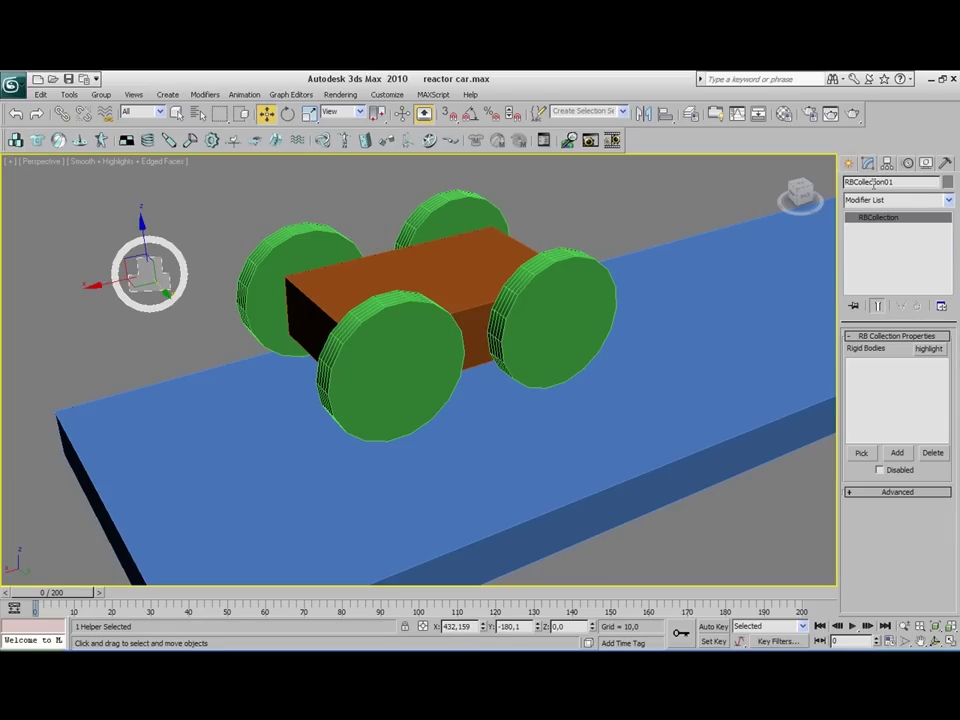
pyautogui.click(897, 453)
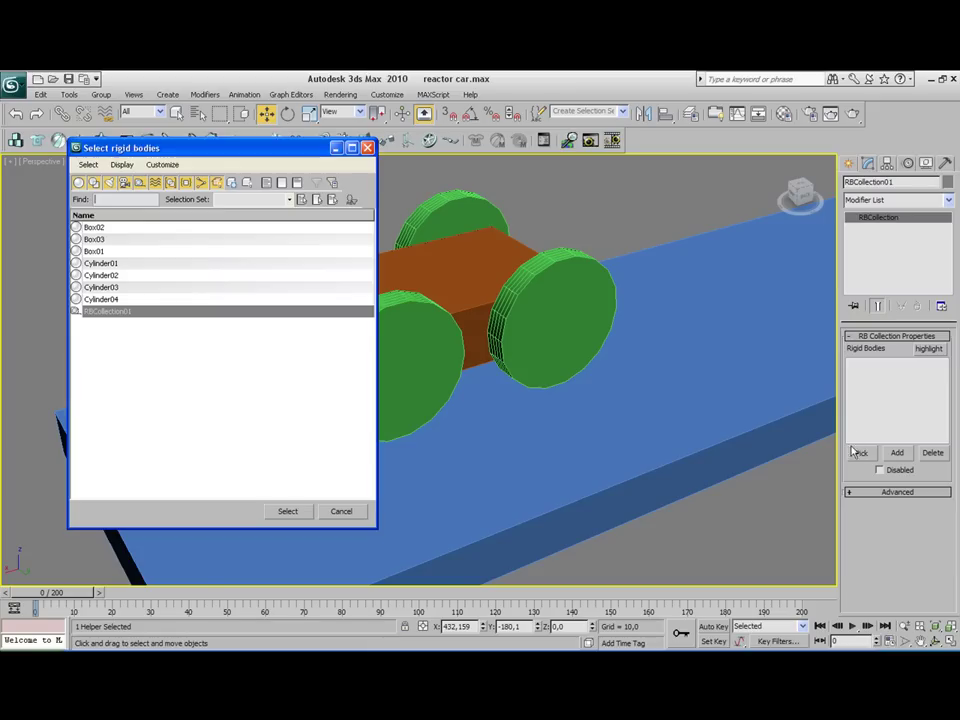
pyautogui.click(101, 299)
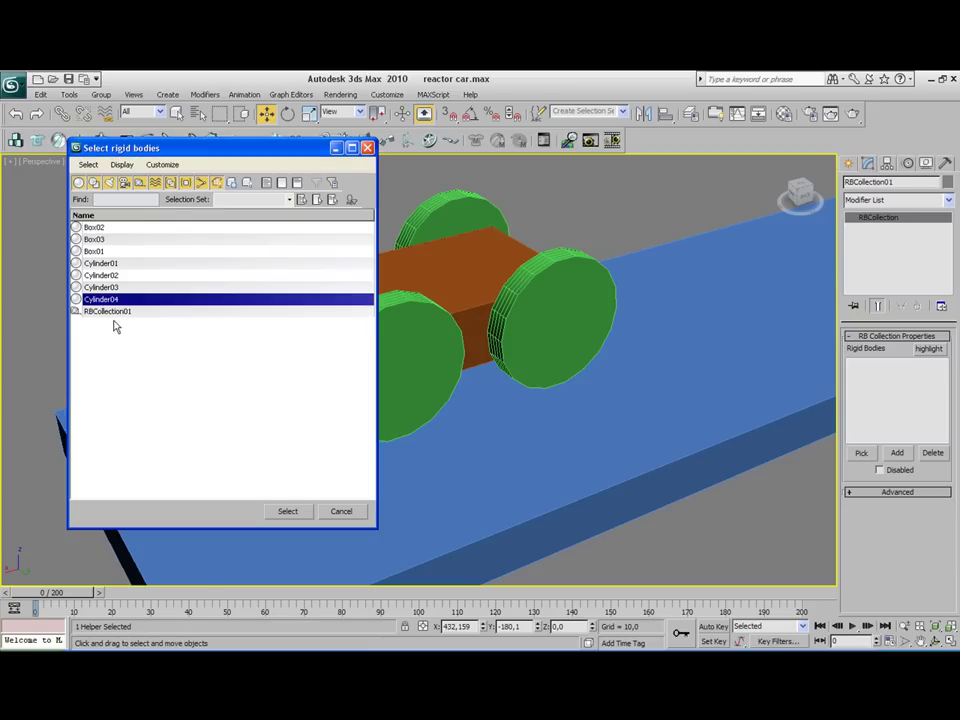
pyautogui.keyDown('shift'); pyautogui.click(95, 228); pyautogui.keyUp('shift')
pyautogui.click(287, 512)
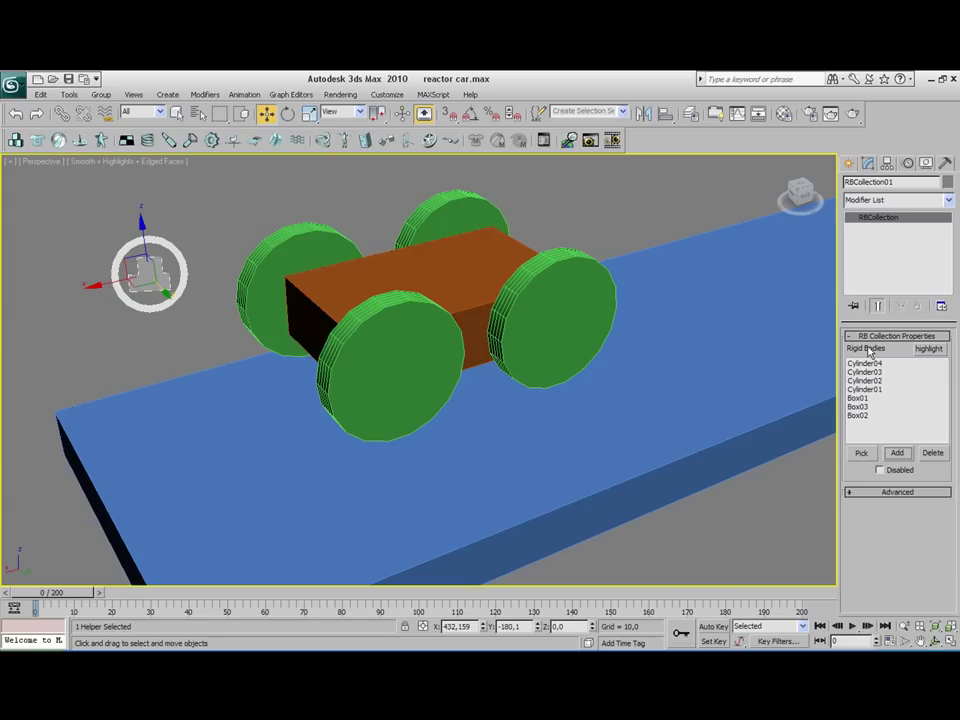
pyautogui.scroll(-3, 530, 241)
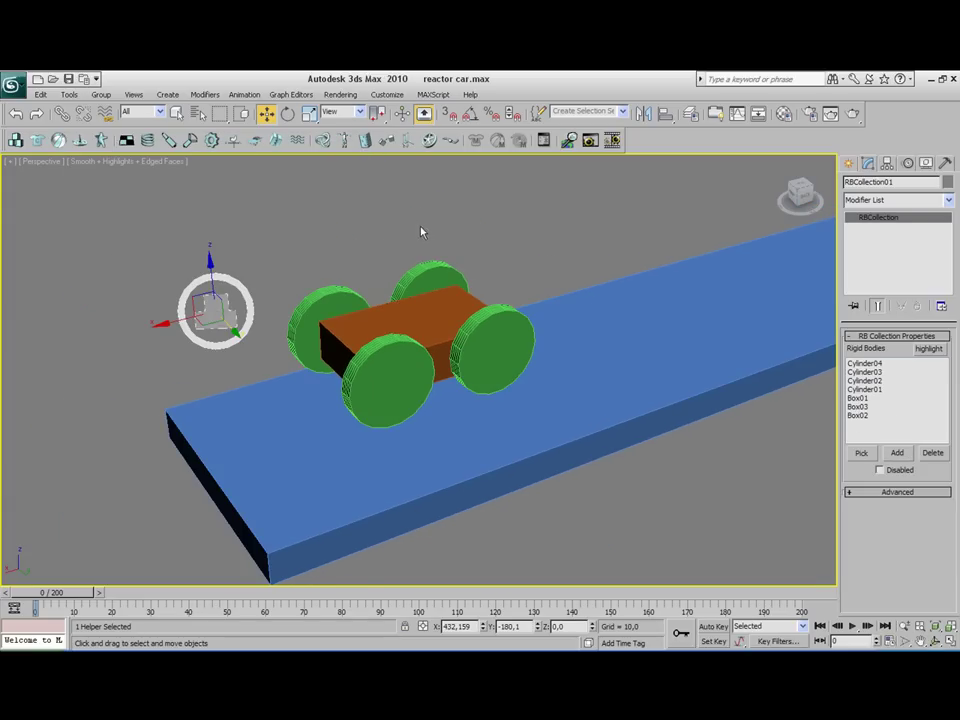
# Step: Place four car-wheel constraint helpers on the wheels
pyautogui.click(429, 140)
pyautogui.click(348, 218)
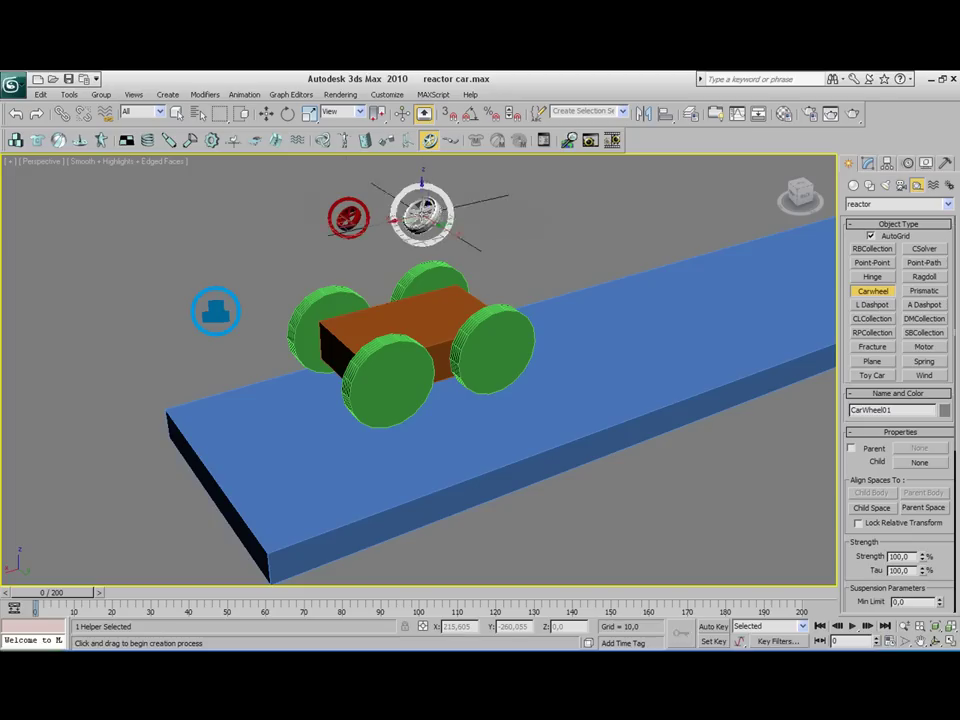
pyautogui.click(496, 212)
pyautogui.click(555, 213)
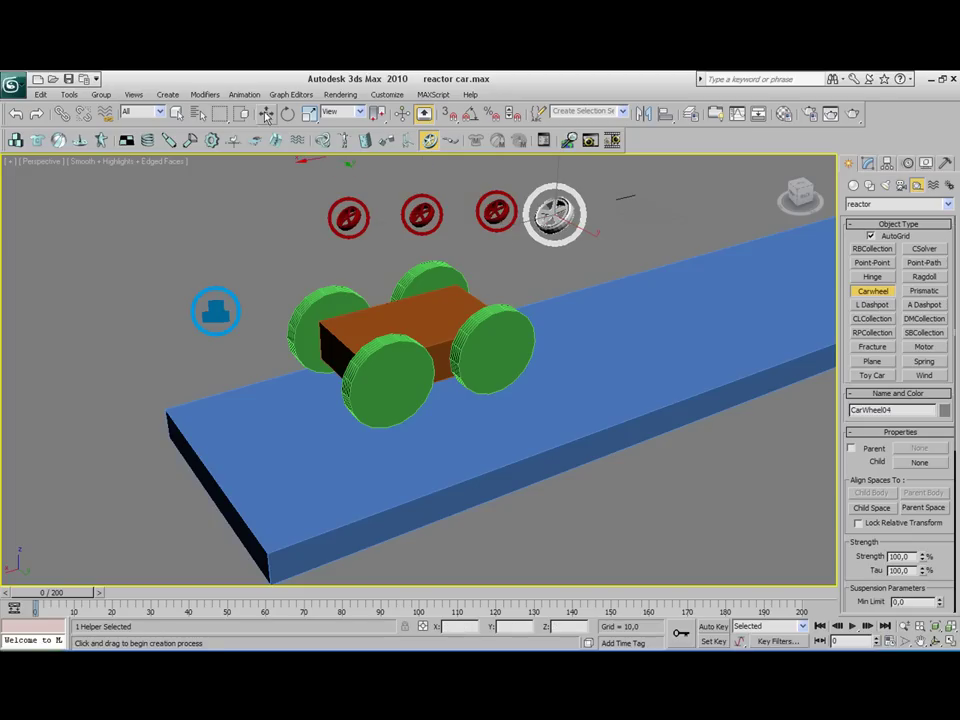
pyautogui.click(266, 115)
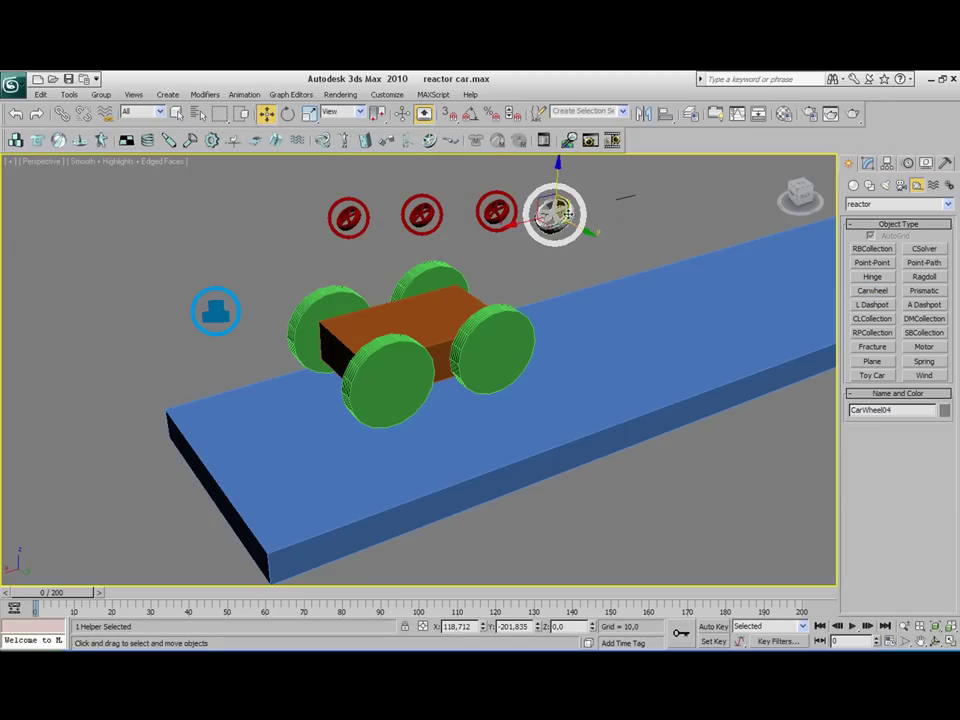
# Step: Give CarWheel04 the body Box01 as parent and wheel Cylinder03 as child
pyautogui.click(869, 164)
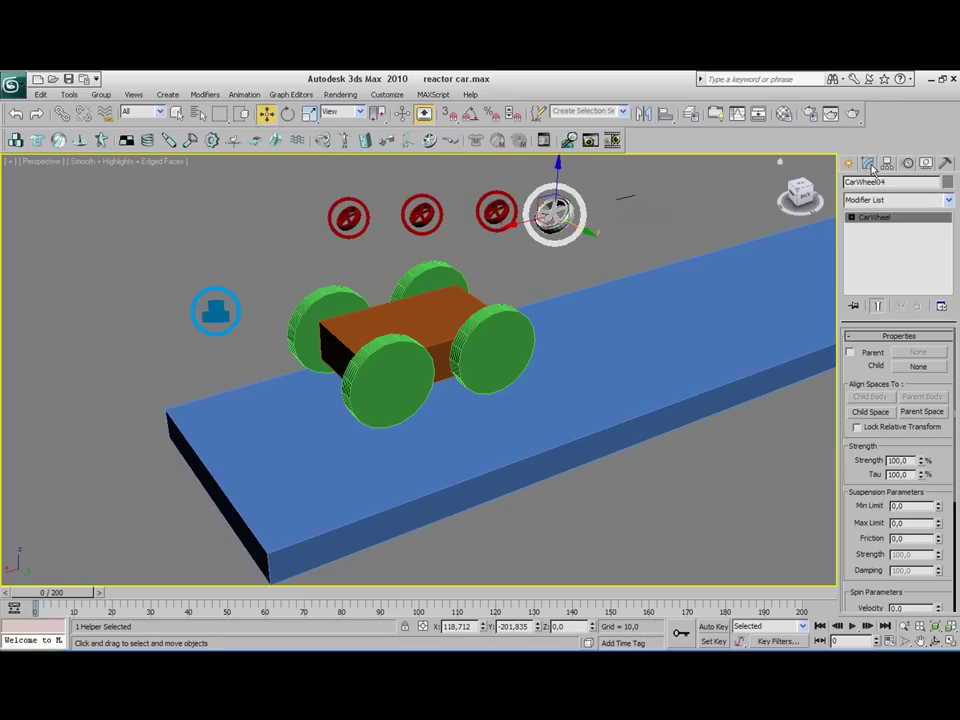
pyautogui.click(850, 353)
pyautogui.click(900, 354)
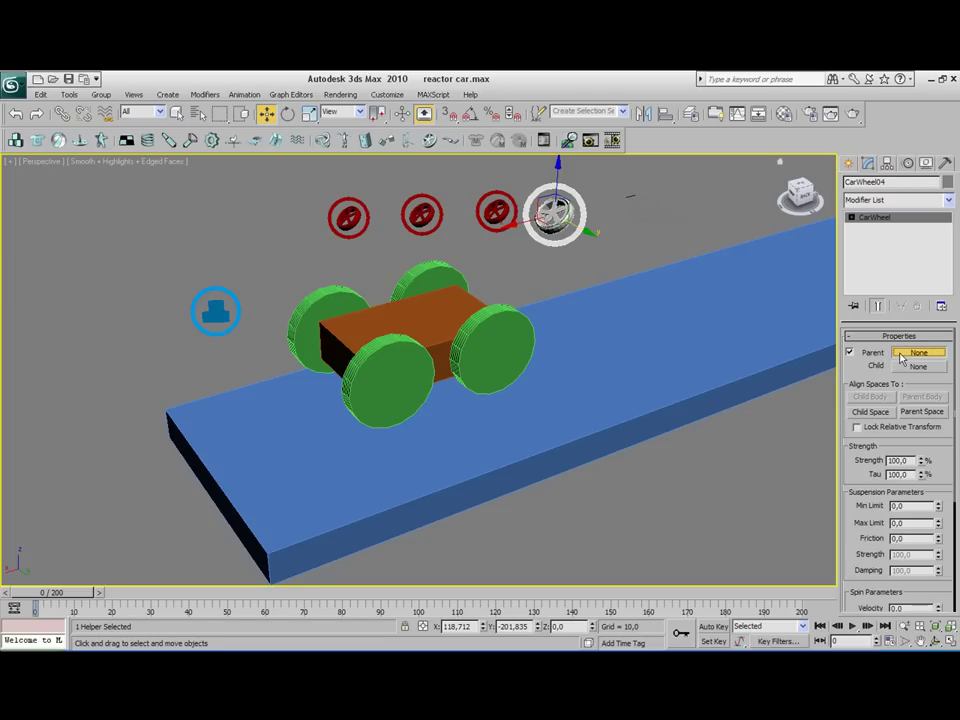
pyautogui.click(416, 321)
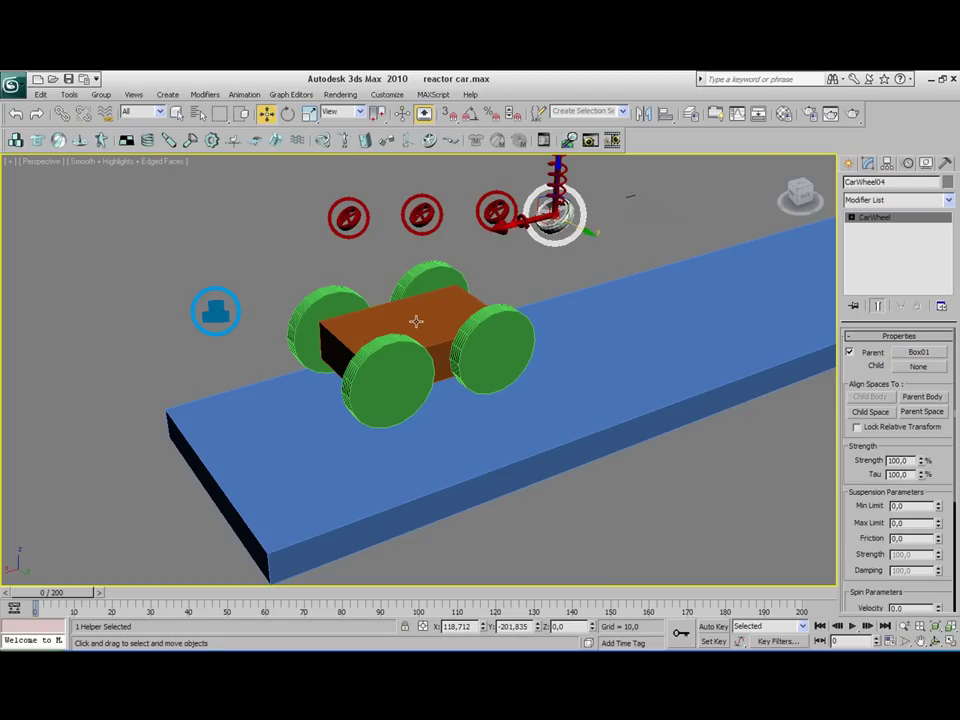
pyautogui.click(919, 367)
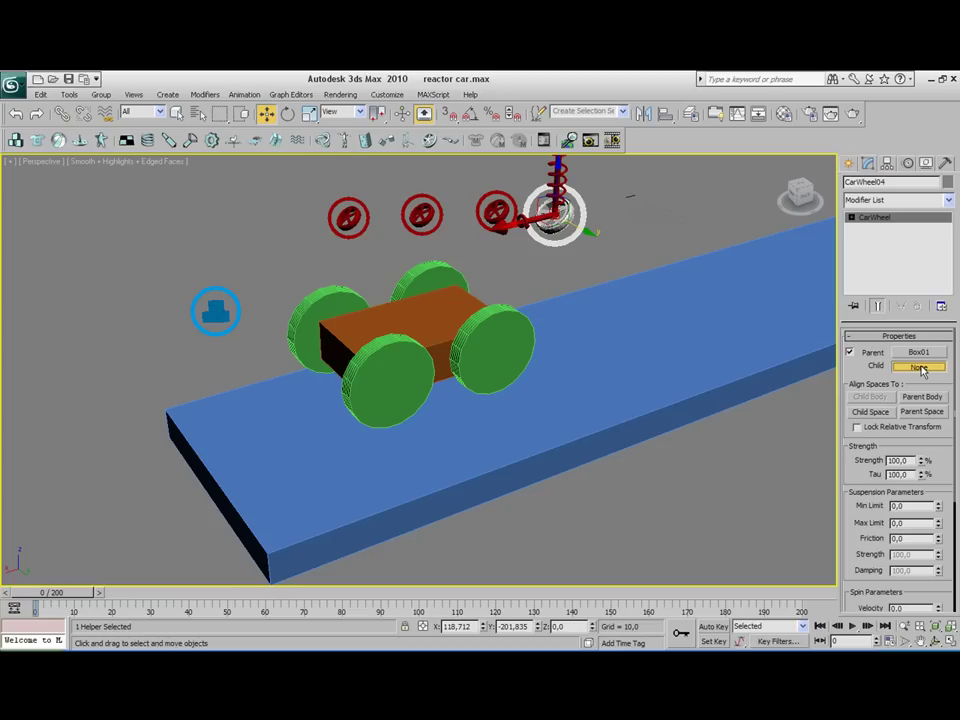
pyautogui.click(508, 352)
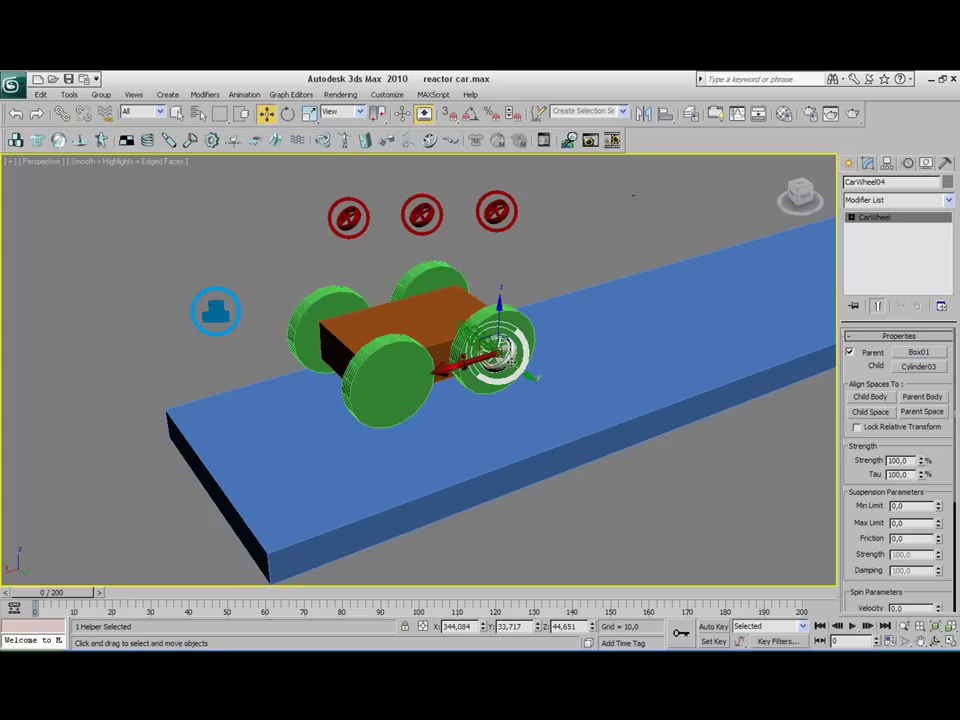
pyautogui.click(509, 266)
# Step: Select the third car-wheel constraint and enable its parent body
pyautogui.click(497, 212)
pyautogui.click(851, 352)
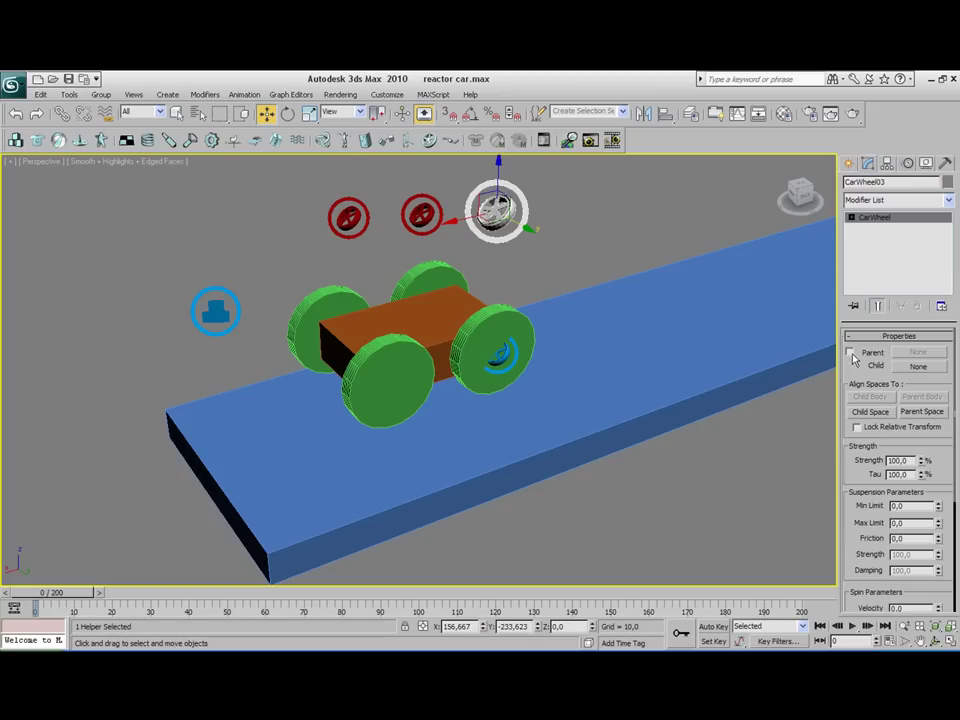
pyautogui.click(918, 352)
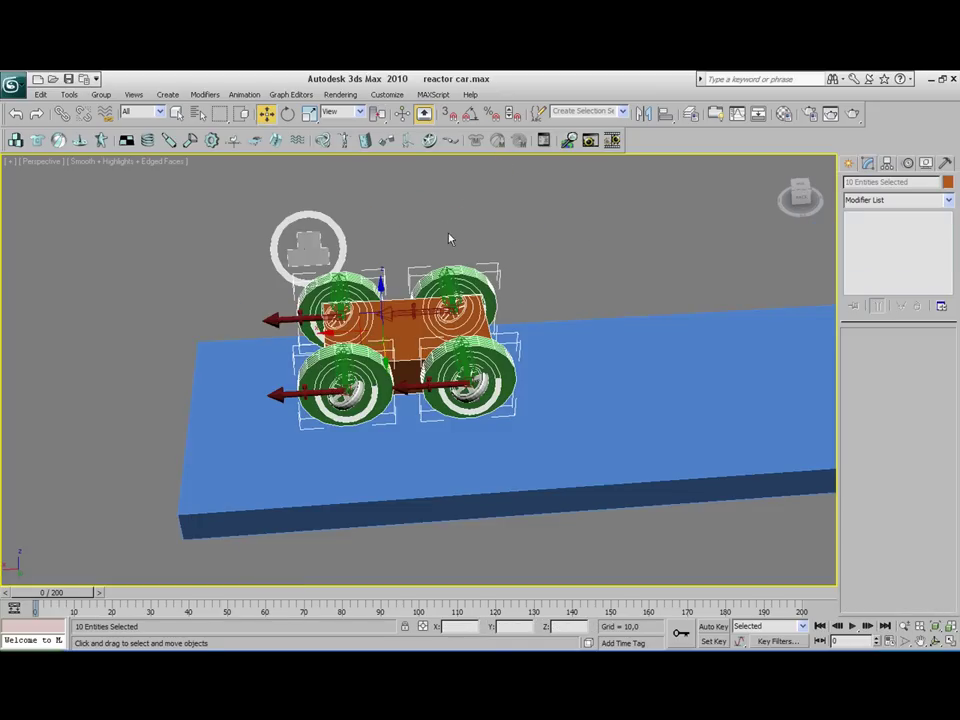
pyautogui.click(439, 212)
pyautogui.keyDown('alt'); pyautogui.moveTo(439, 212); pyautogui.dragTo(378, 214, button='middle'); pyautogui.keyUp('alt')
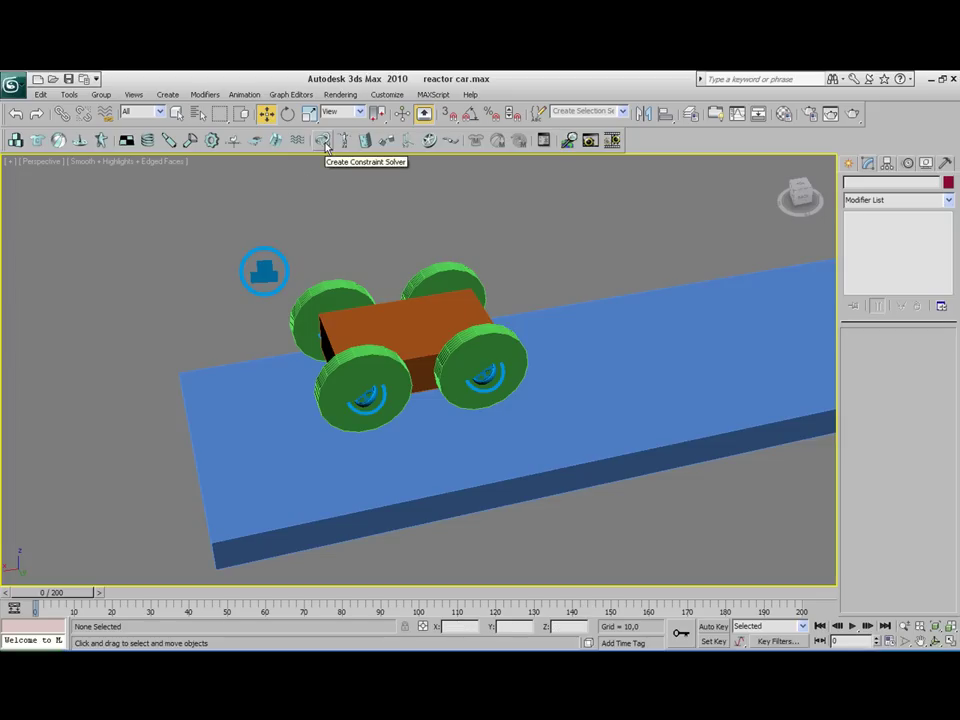
# Step: Place constraint solver CSolver01 above the car
pyautogui.click(323, 146)
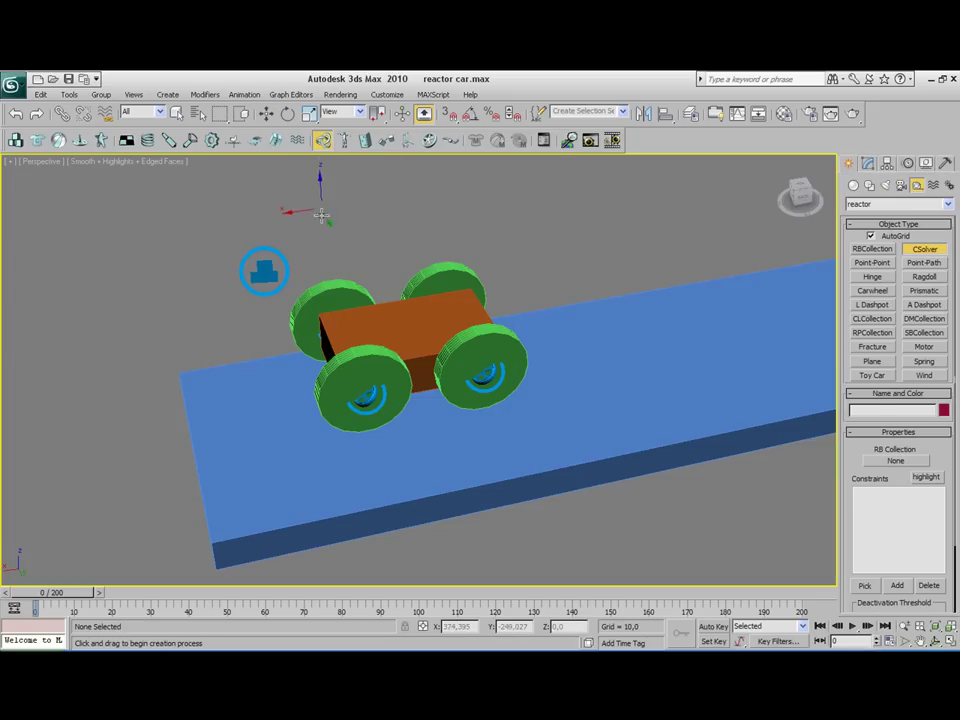
pyautogui.click(326, 224)
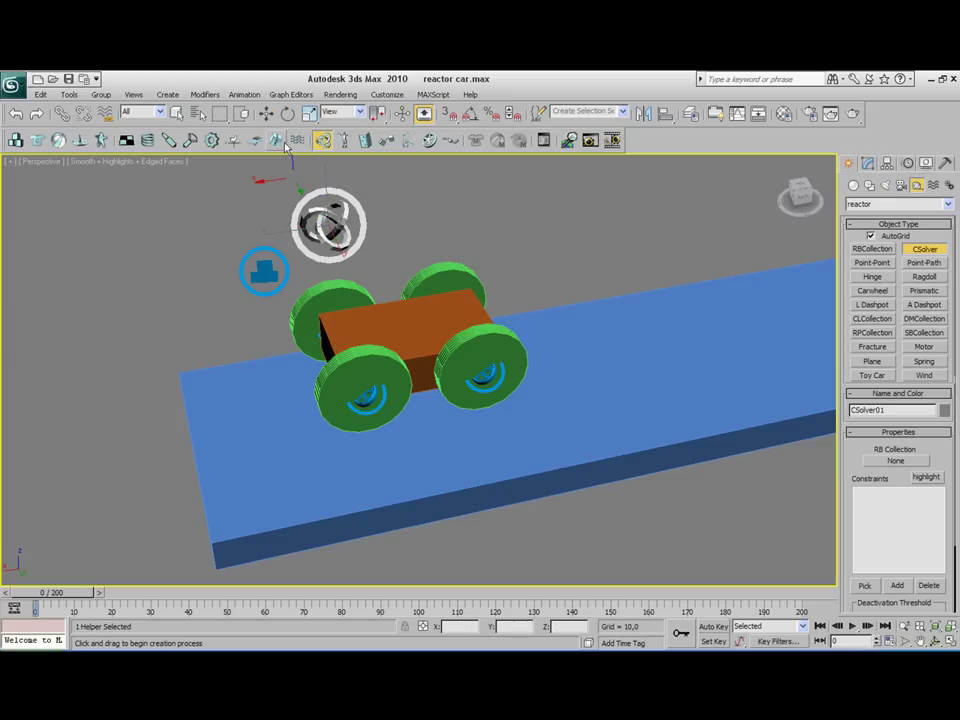
pyautogui.click(265, 114)
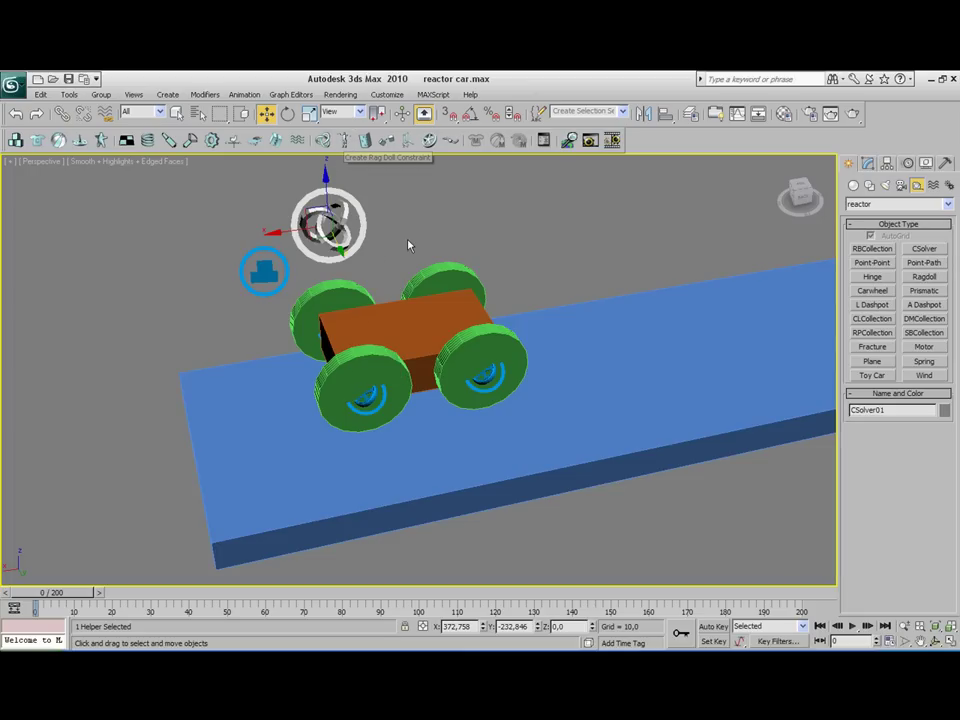
pyautogui.keyDown('alt'); pyautogui.moveTo(405, 244); pyautogui.dragTo(422, 242, button='middle'); pyautogui.keyUp('alt')
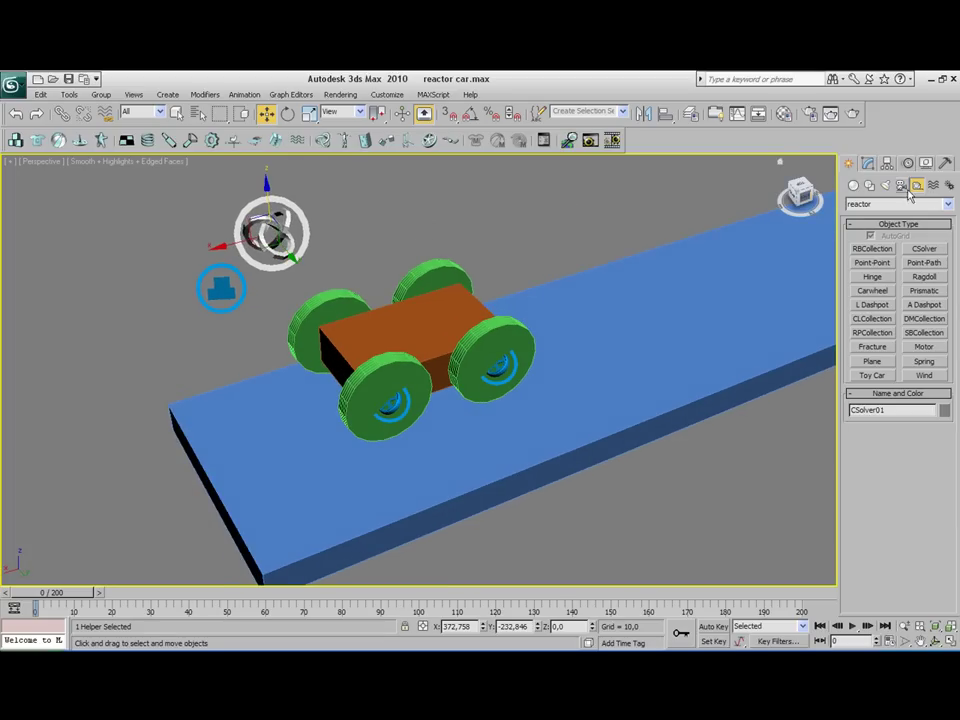
# Step: Assign RBCollection01 as the solver's rigid body collection
pyautogui.click(867, 162)
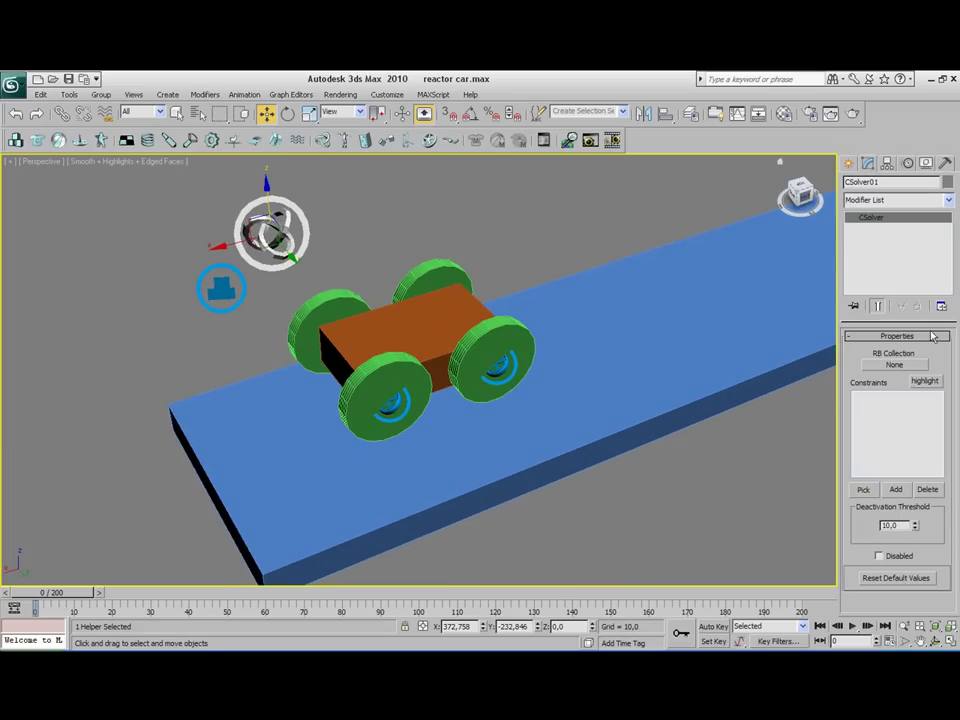
pyautogui.click(893, 366)
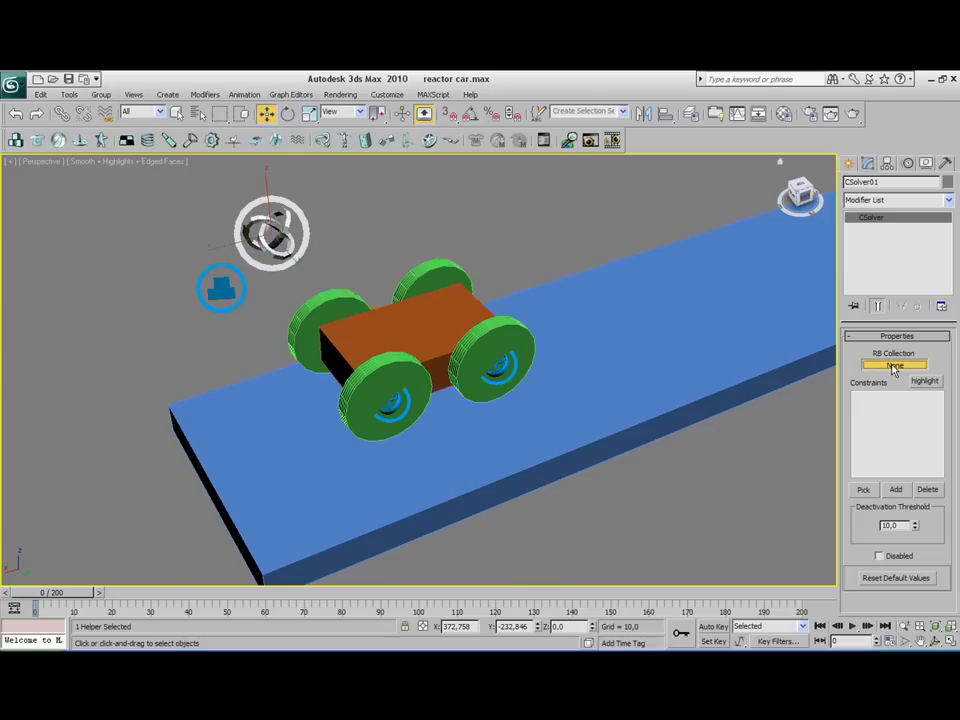
pyautogui.click(220, 290)
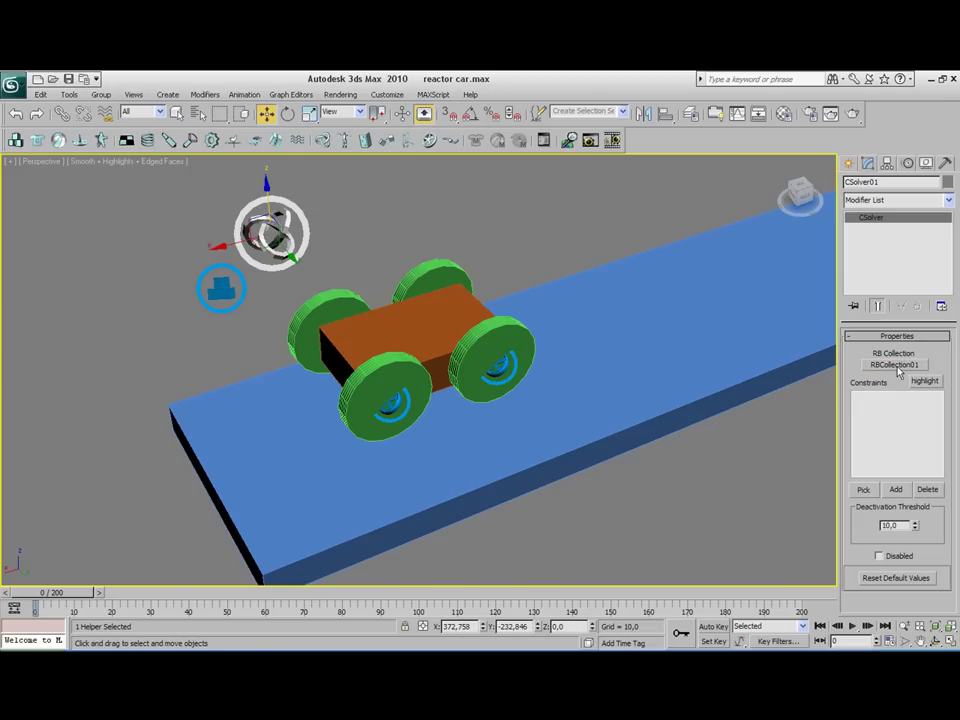
# Step: Add constraints CarWheel01 through CarWheel04 to the solver's constraint list
pyautogui.click(895, 490)
pyautogui.moveTo(160, 148); pyautogui.dragTo(603, 175)
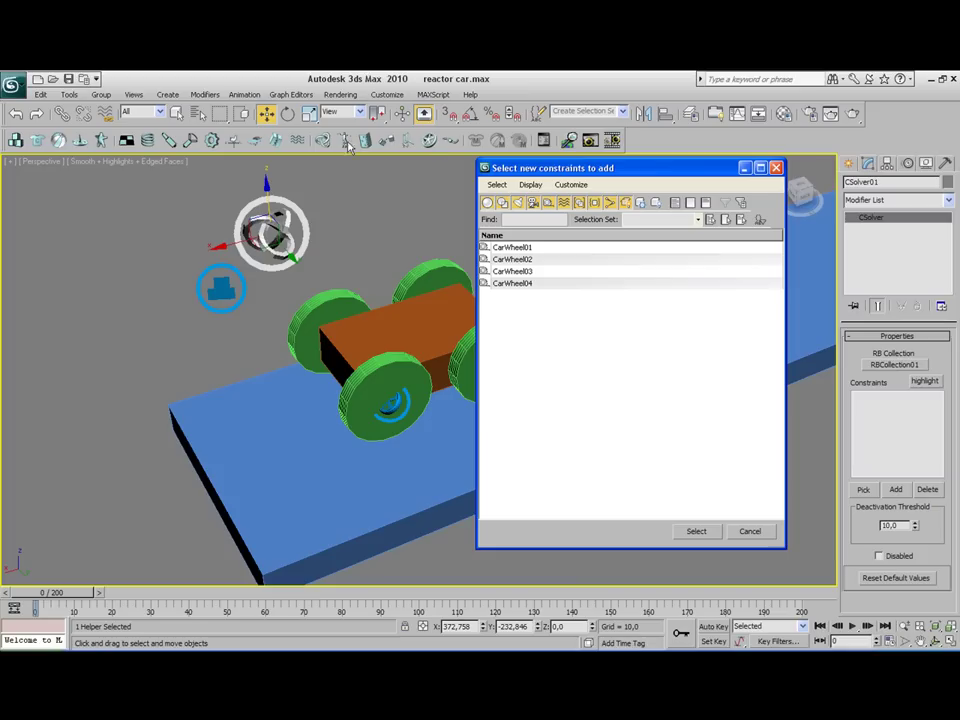
pyautogui.click(531, 285)
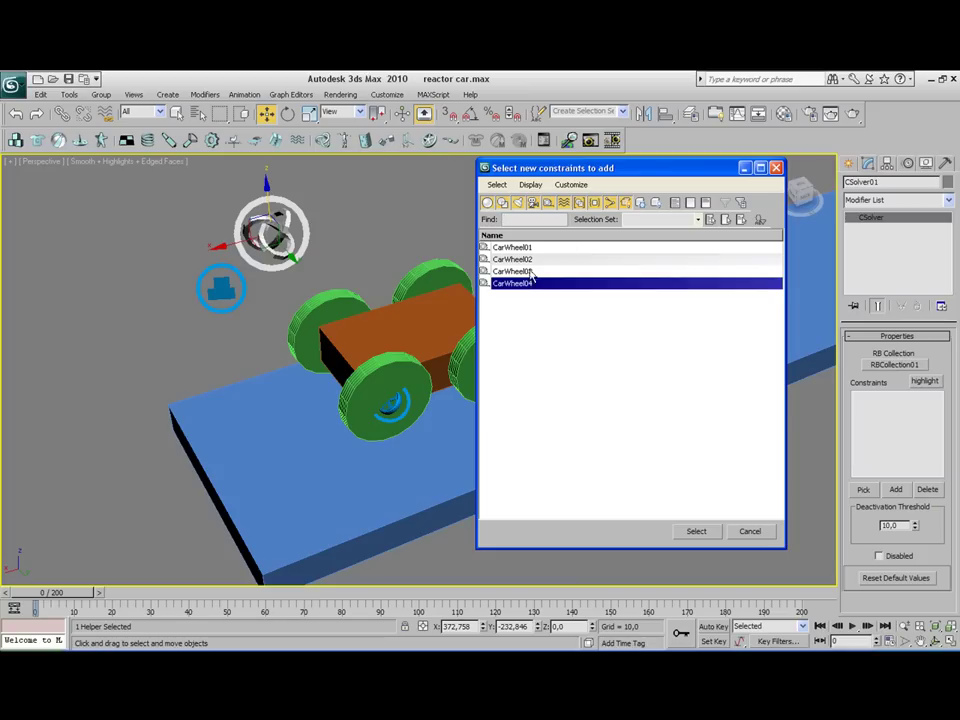
pyautogui.keyDown('shift'); pyautogui.click(517, 247); pyautogui.keyUp('shift')
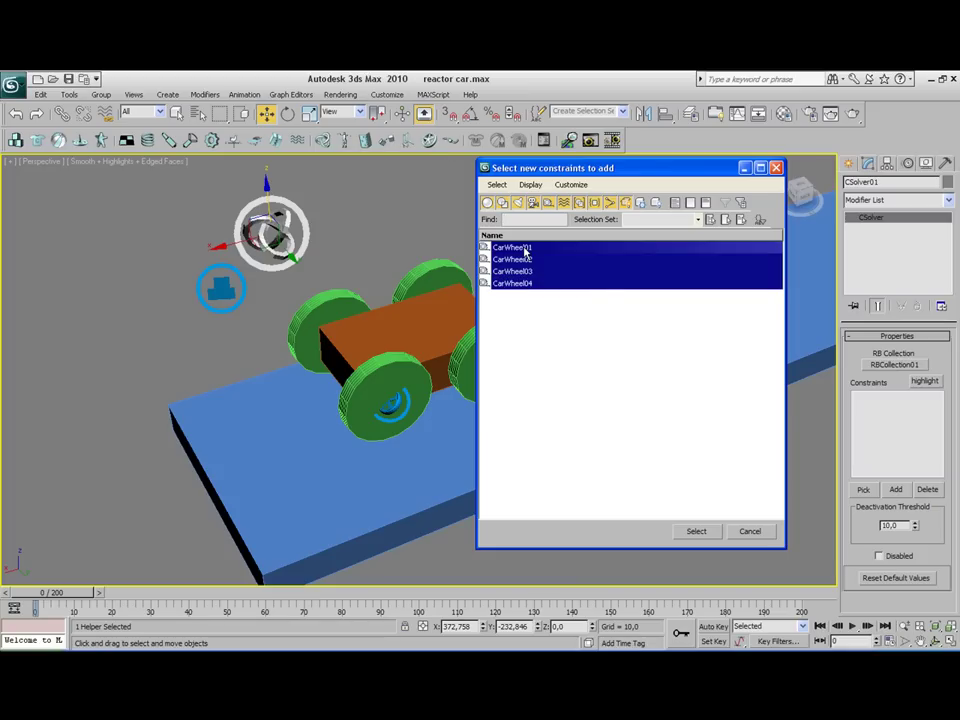
pyautogui.click(698, 533)
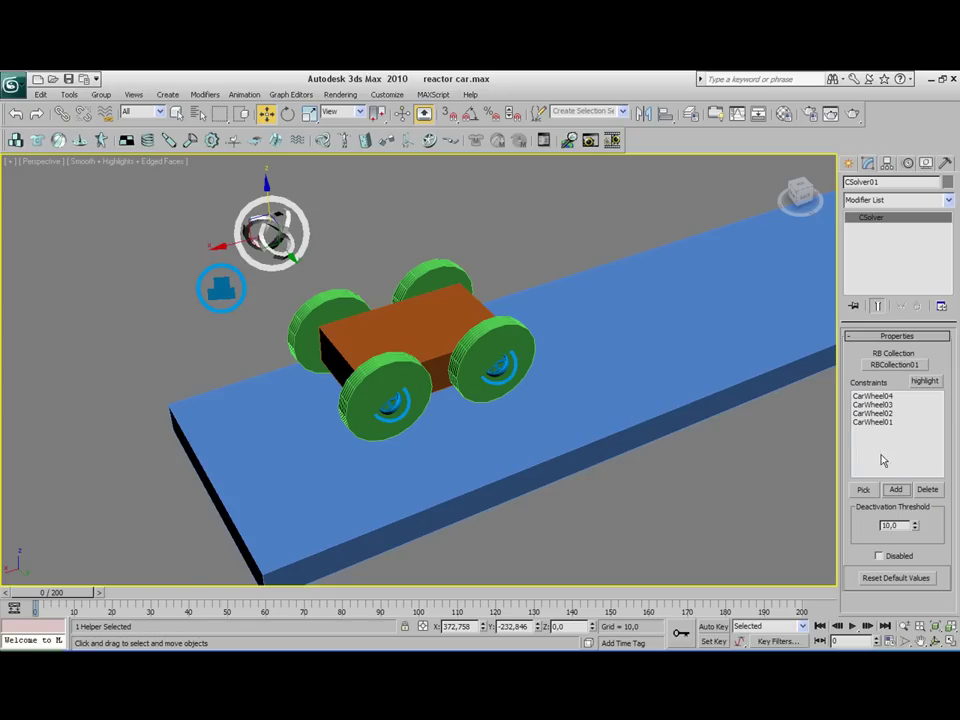
# Step: Give the car body Box01 a rigid-body mass of 100 in the Property Editor
pyautogui.click(441, 208)
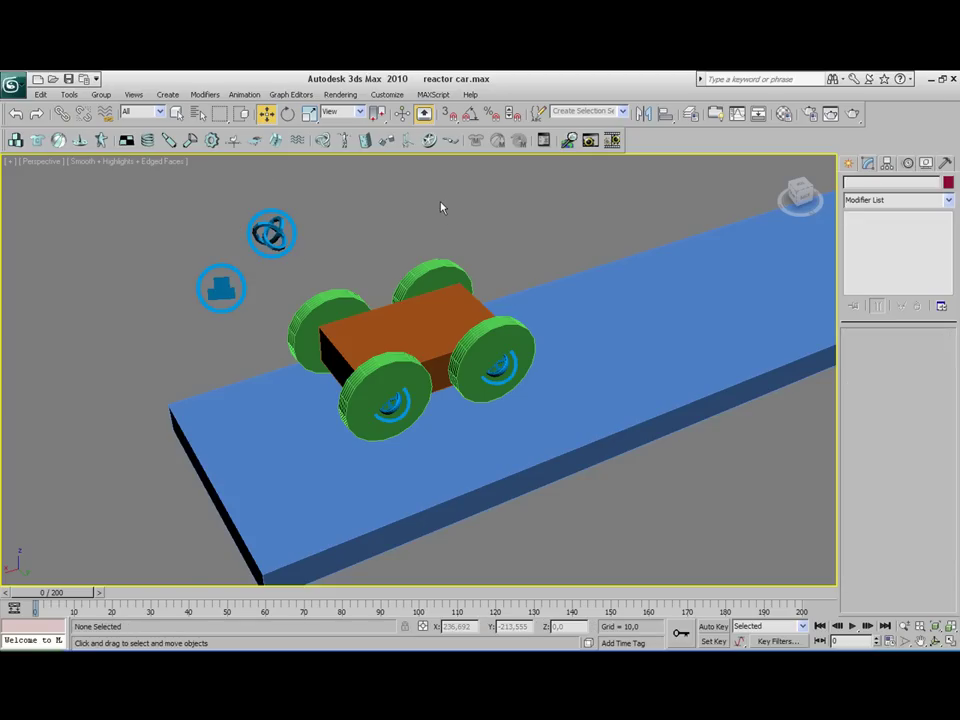
pyautogui.scroll(-3, 461, 238)
pyautogui.moveTo(461, 238); pyautogui.dragTo(628, 284, button='middle')
pyautogui.scroll(-4, 321, 272)
pyautogui.scroll(4, 321, 272)
pyautogui.scroll(2, 381, 268)
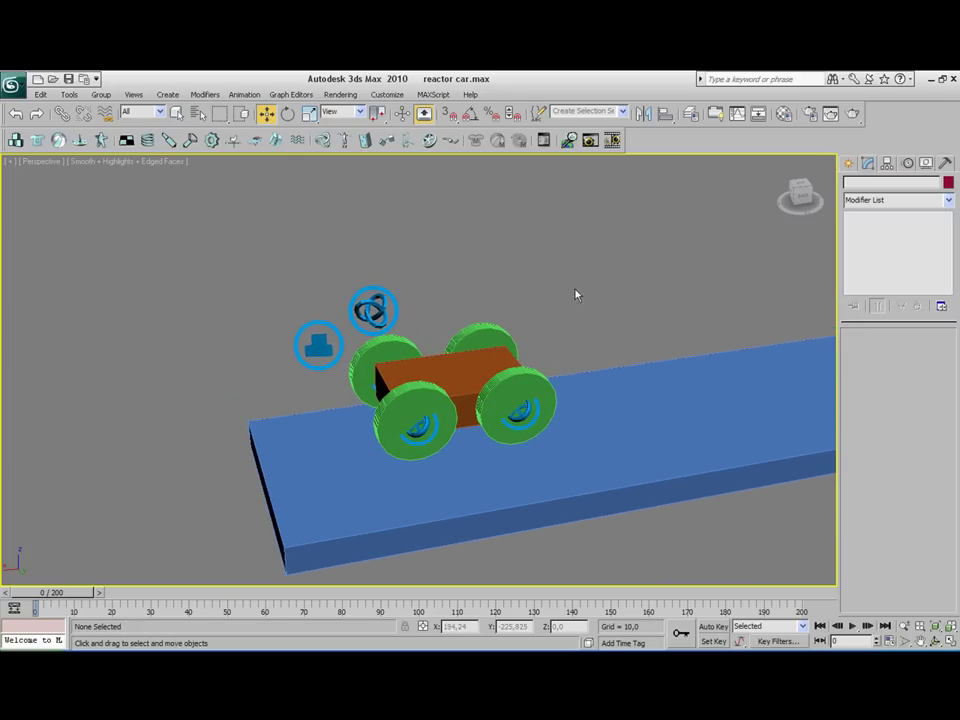
pyautogui.click(439, 363)
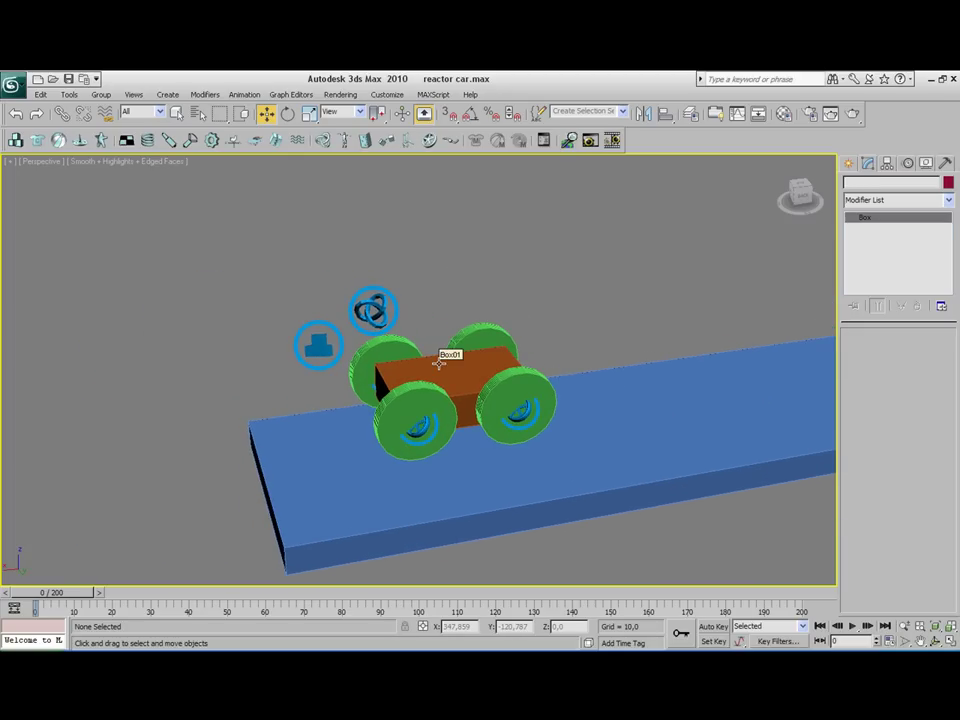
pyautogui.click(544, 142)
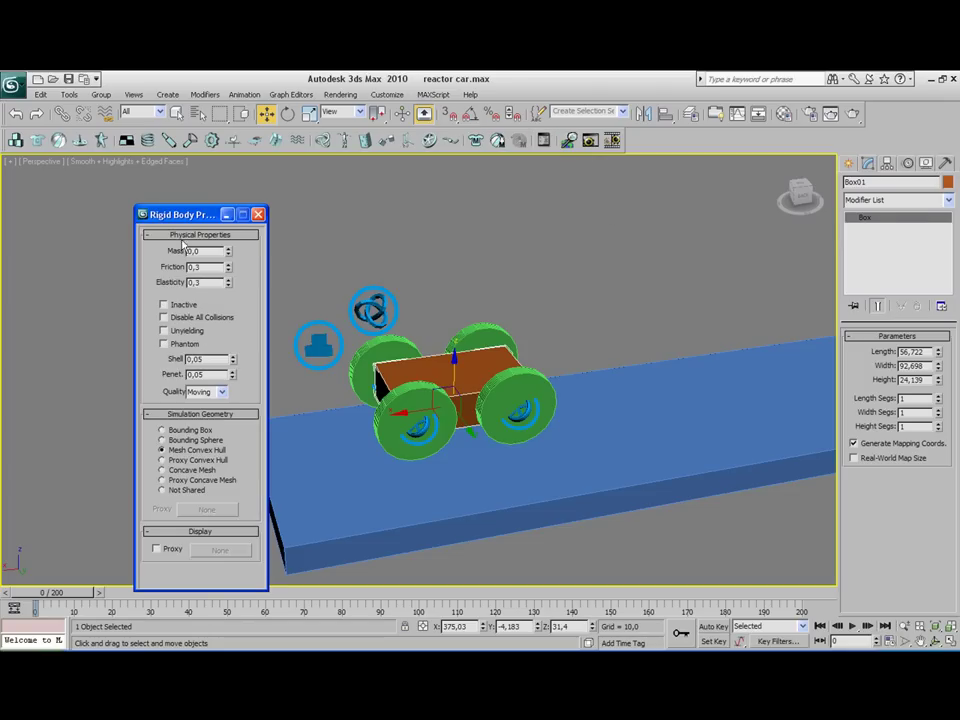
pyautogui.moveTo(203, 221); pyautogui.dragTo(140, 222)
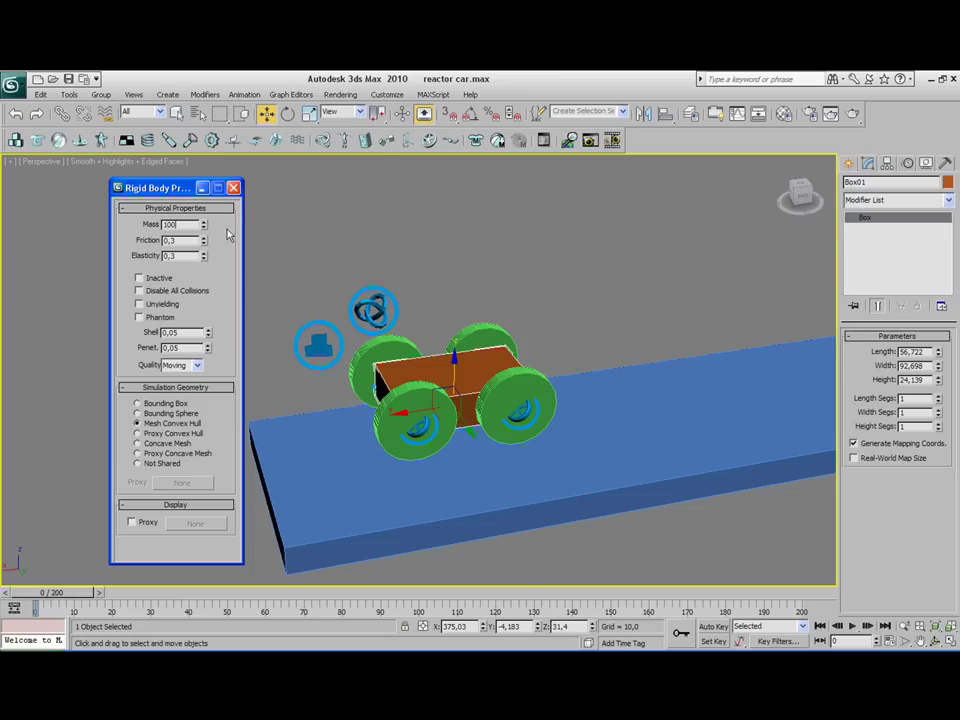
pyautogui.click(234, 188)
pyautogui.click(461, 294)
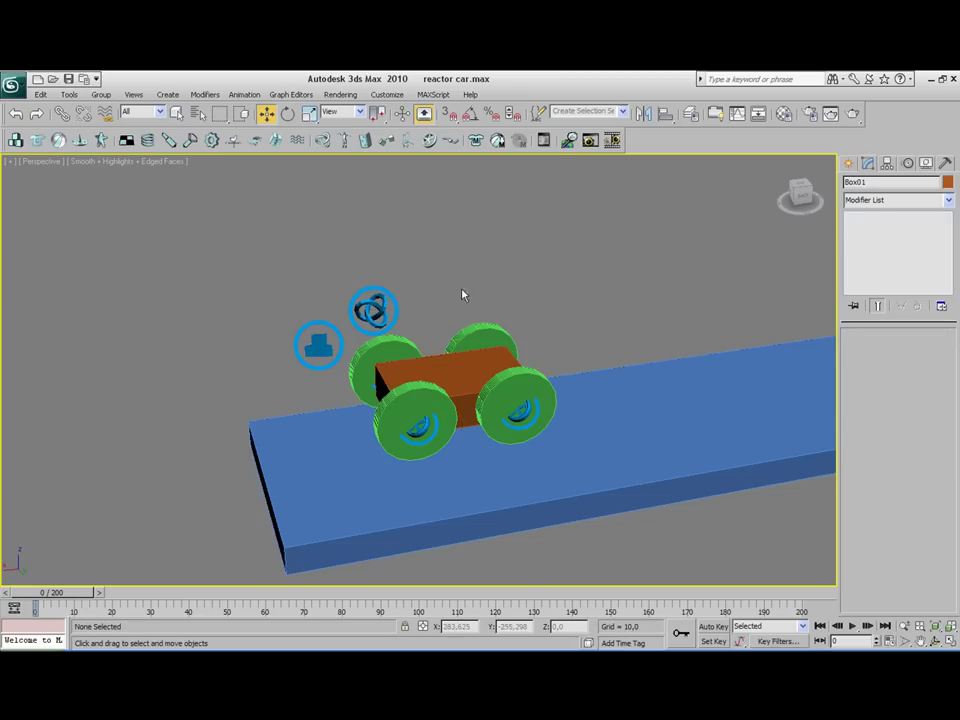
# Step: Select all four wheels and give them a rigid-body mass of 2
pyautogui.click(401, 345)
pyautogui.keyDown('ctrl'); pyautogui.click(480, 340); pyautogui.keyUp('ctrl')
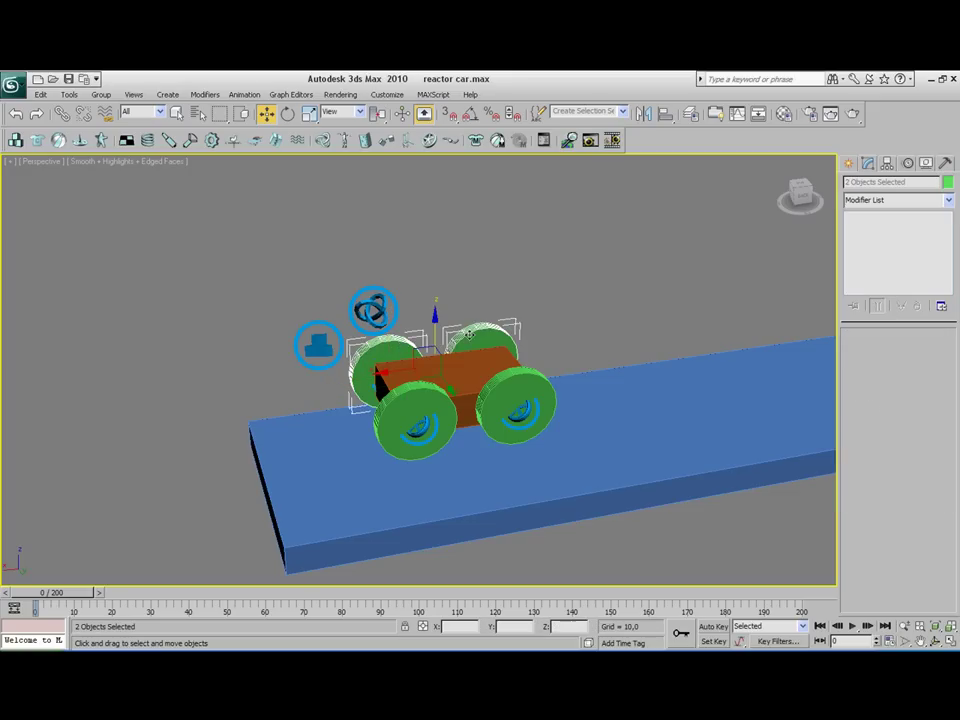
pyautogui.keyDown('ctrl'); pyautogui.click(515, 405); pyautogui.keyUp('ctrl')
pyautogui.keyDown('ctrl'); pyautogui.click(404, 398); pyautogui.keyUp('ctrl')
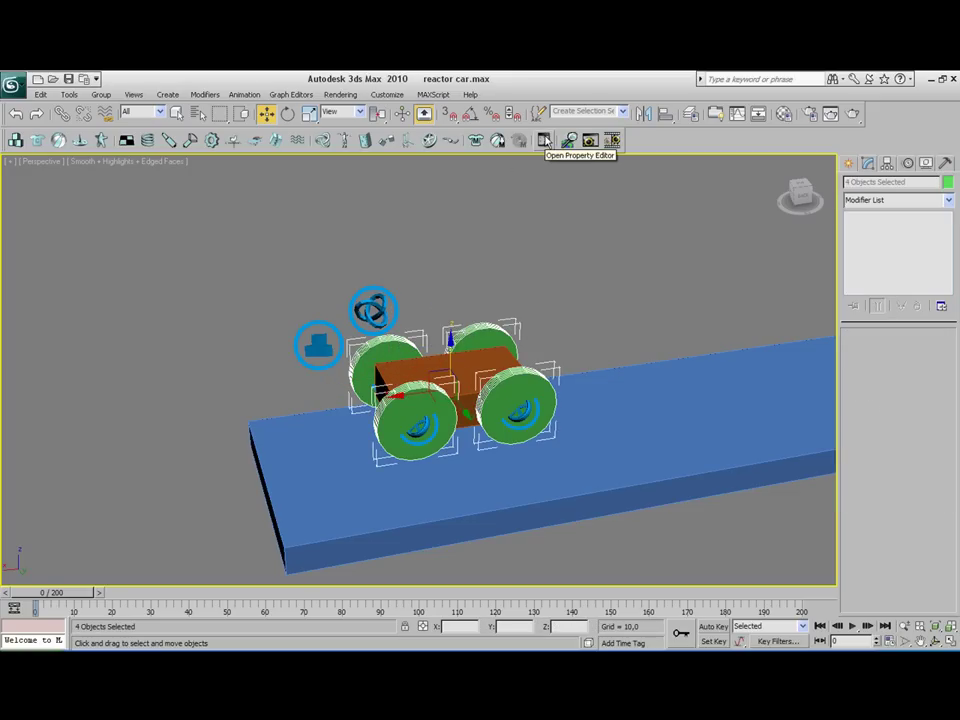
pyautogui.click(544, 142)
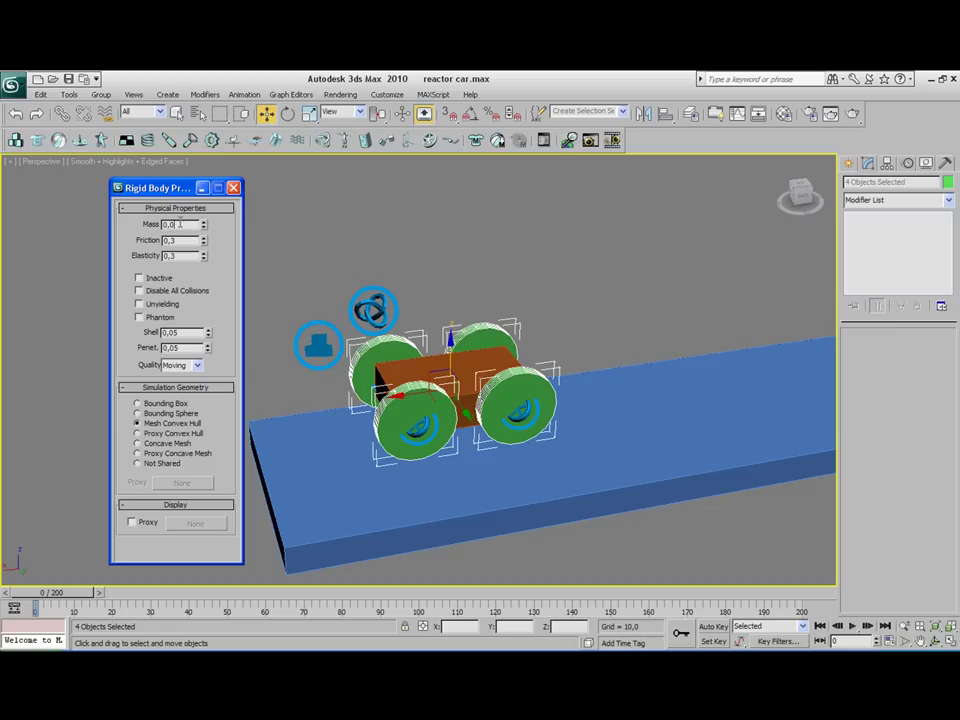
pyautogui.write('20')
pyautogui.click(233, 188)
# Step: Set the road and ramp to Concave Mesh simulation geometry, then clear the selection
pyautogui.scroll(-6, 630, 300)
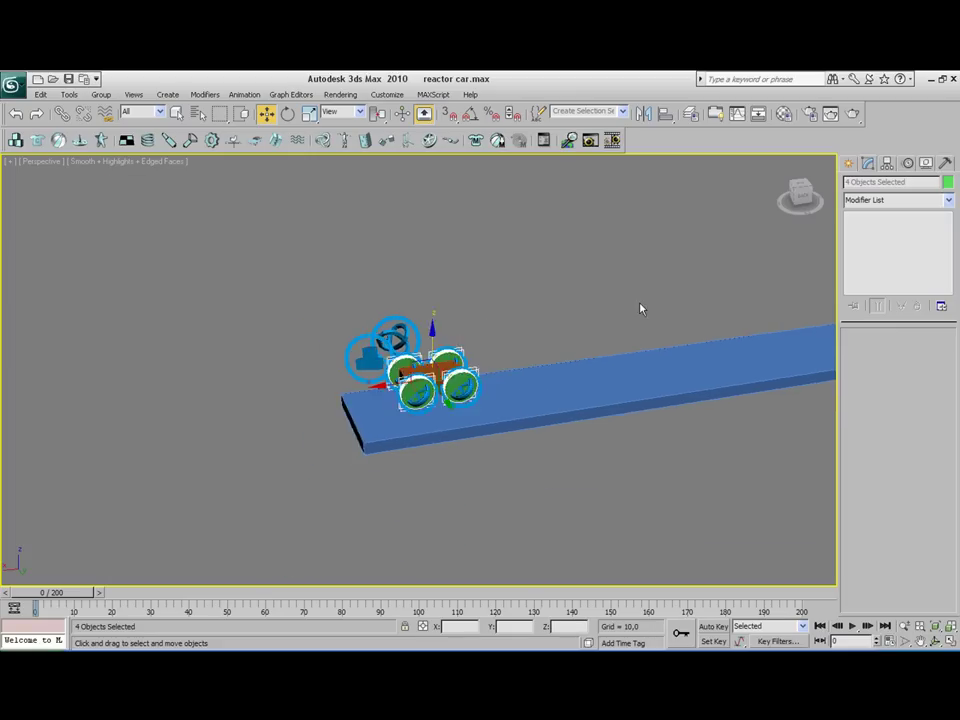
pyautogui.moveTo(664, 316); pyautogui.dragTo(562, 324, button='middle')
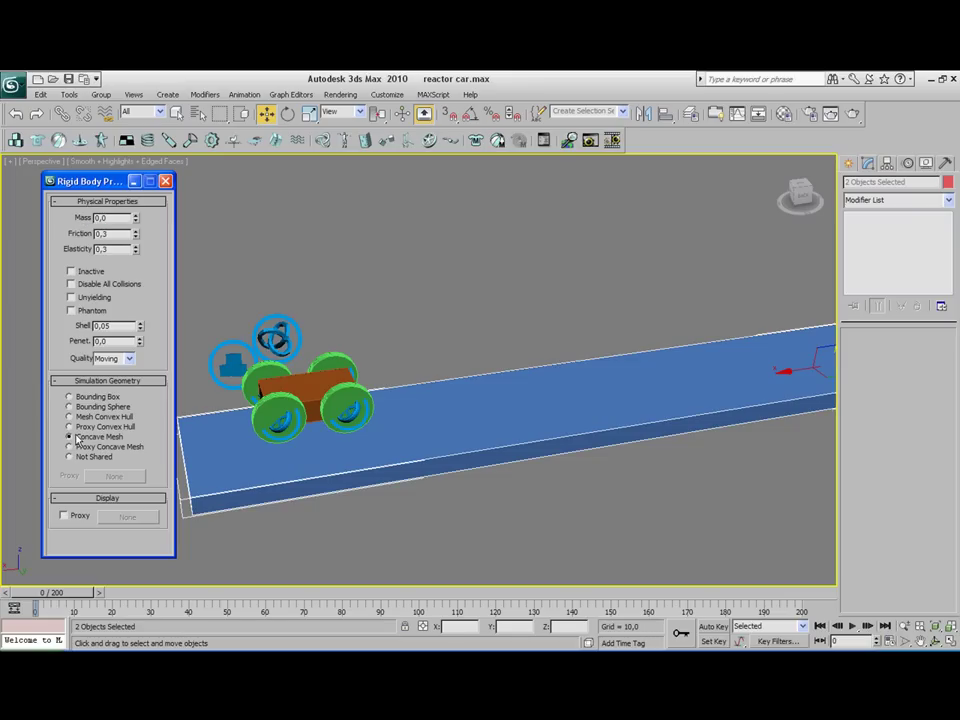
pyautogui.click(165, 181)
pyautogui.click(435, 339)
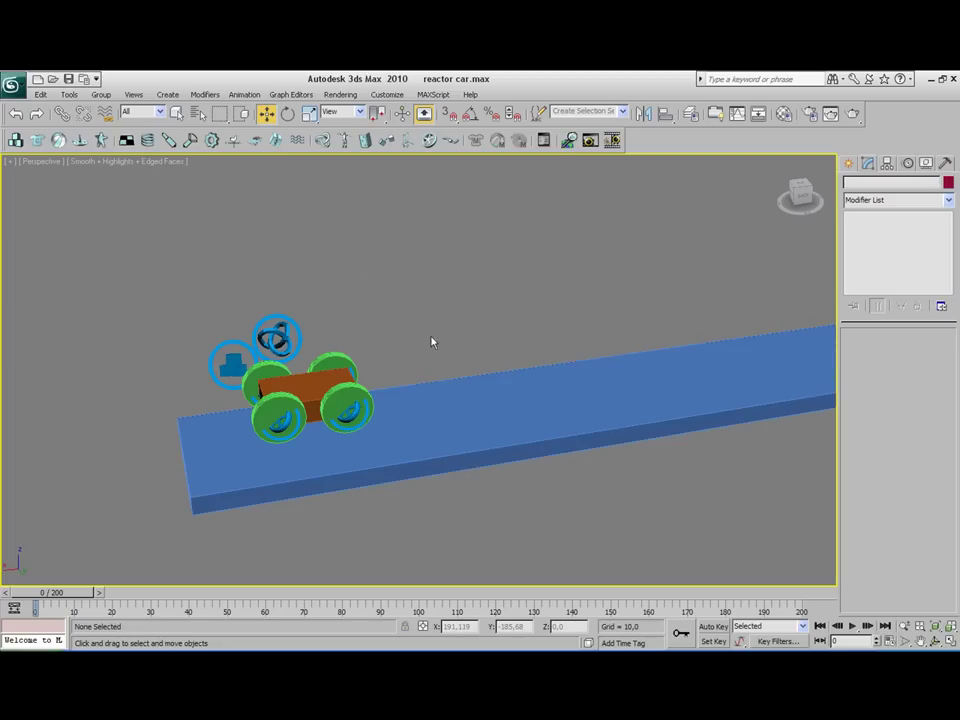
# Step: Open the reactor utility and expand its Preview & Animation rollout
pyautogui.moveTo(435, 339); pyautogui.dragTo(373, 338, button='middle')
pyautogui.scroll(-3, 372, 340)
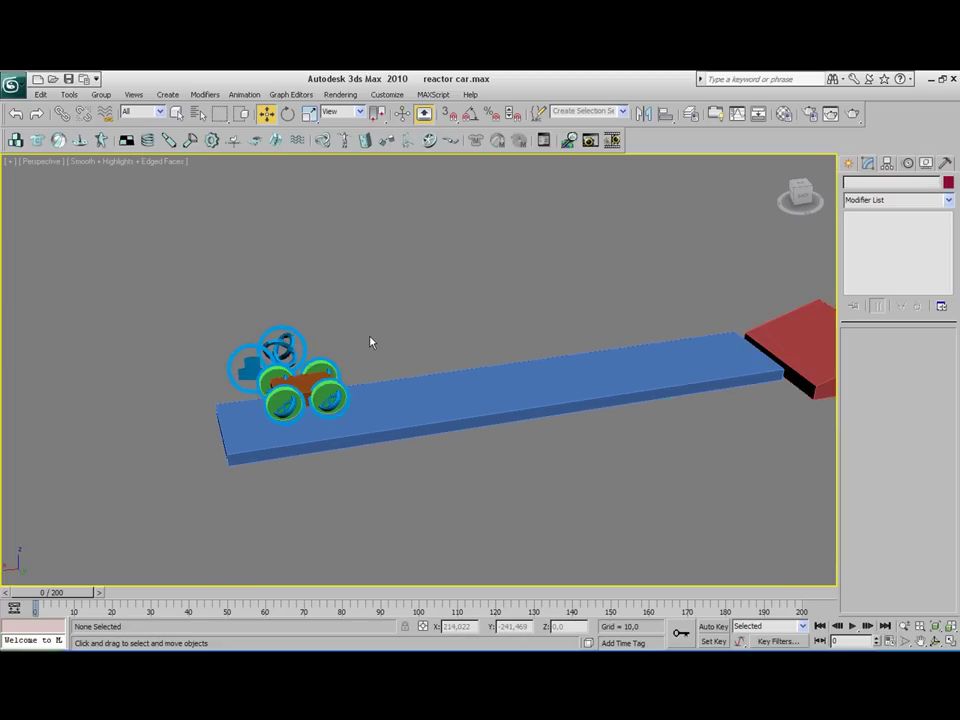
pyautogui.scroll(3, 372, 340)
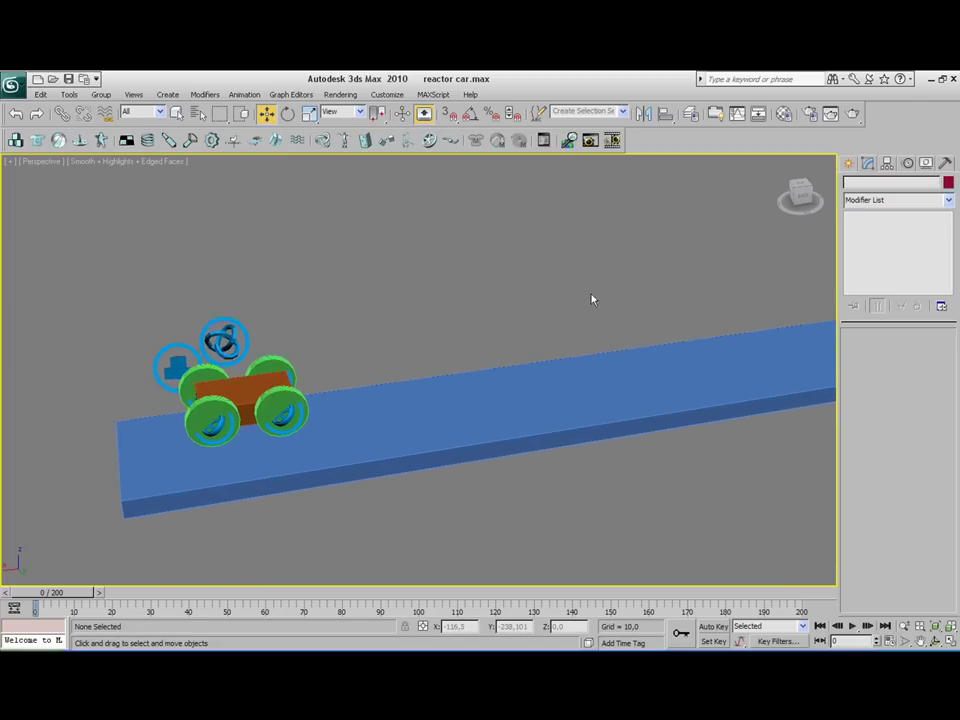
pyautogui.click(946, 166)
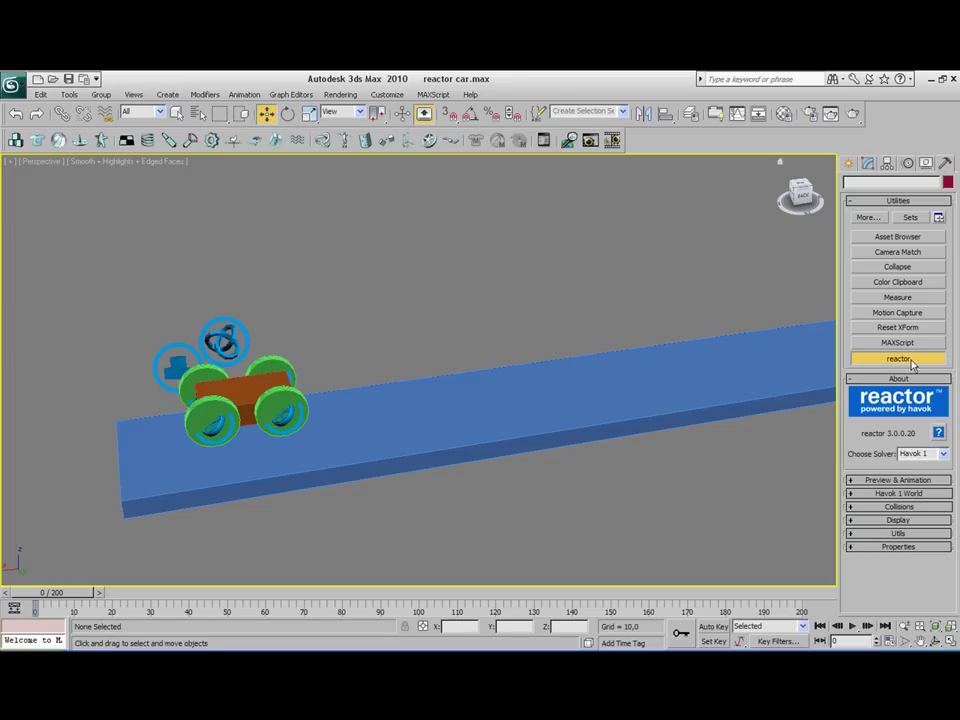
pyautogui.click(892, 480)
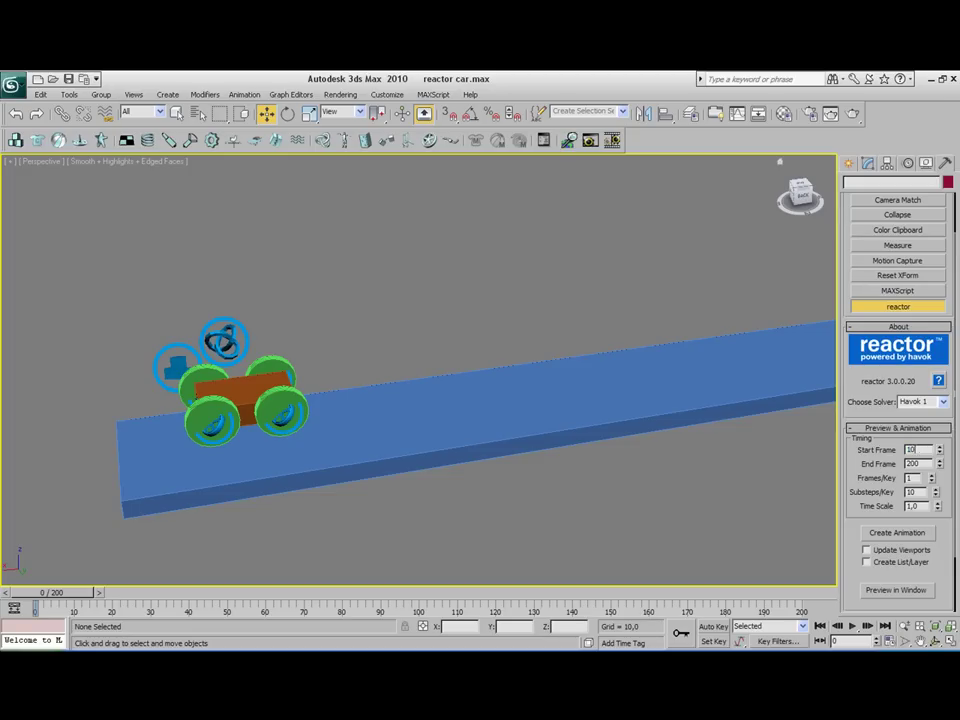
# Step: With Auto Key on, keyframe the whole car moving to the road's right end at frame 20
pyautogui.moveTo(525, 343); pyautogui.dragTo(672, 280, button='middle')
pyautogui.scroll(-3, 431, 321)
pyautogui.moveTo(456, 300); pyautogui.dragTo(656, 394)
pyautogui.keyDown('alt'); pyautogui.moveTo(670, 395); pyautogui.dragTo(456, 373, button='middle'); pyautogui.keyUp('alt')
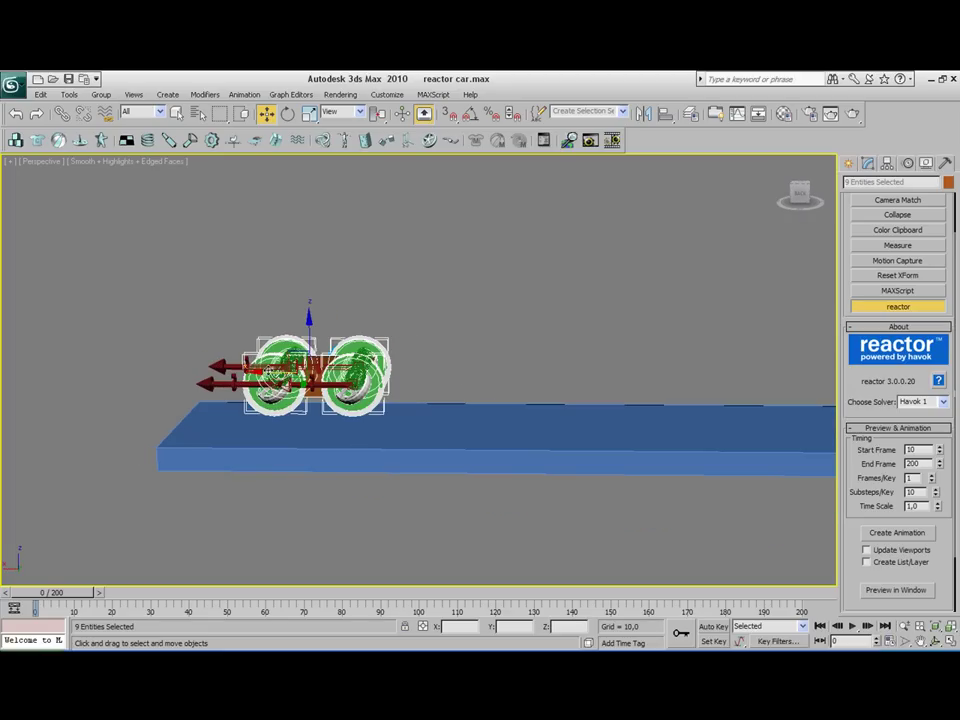
pyautogui.keyDown('alt'); pyautogui.moveTo(615, 507); pyautogui.dragTo(494, 548, button='middle'); pyautogui.keyUp('alt')
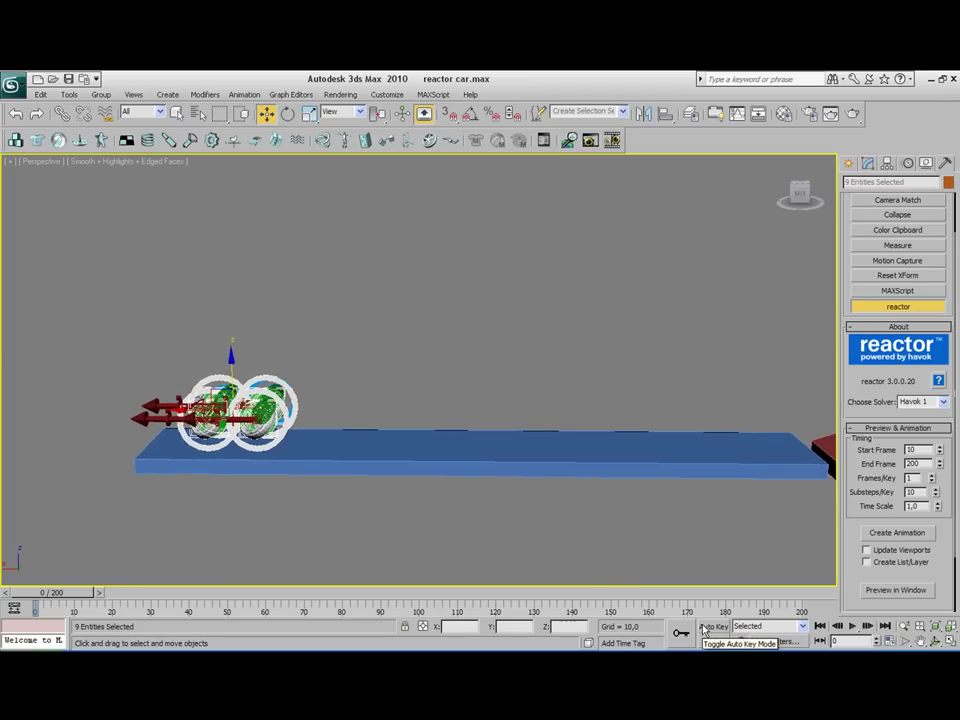
pyautogui.click(712, 626)
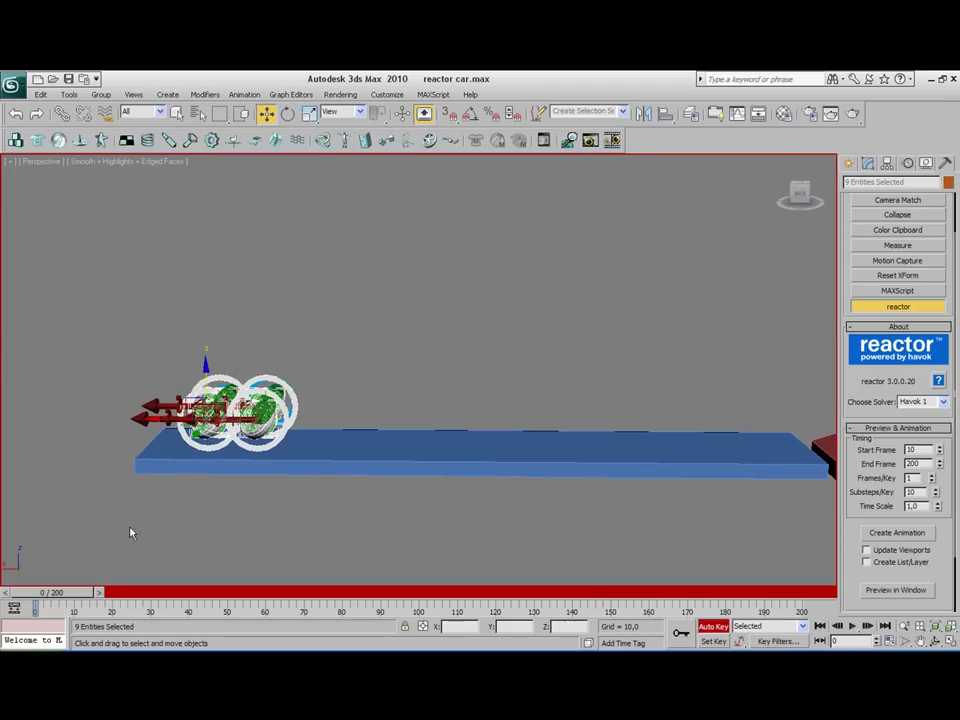
pyautogui.moveTo(85, 594); pyautogui.dragTo(155, 603)
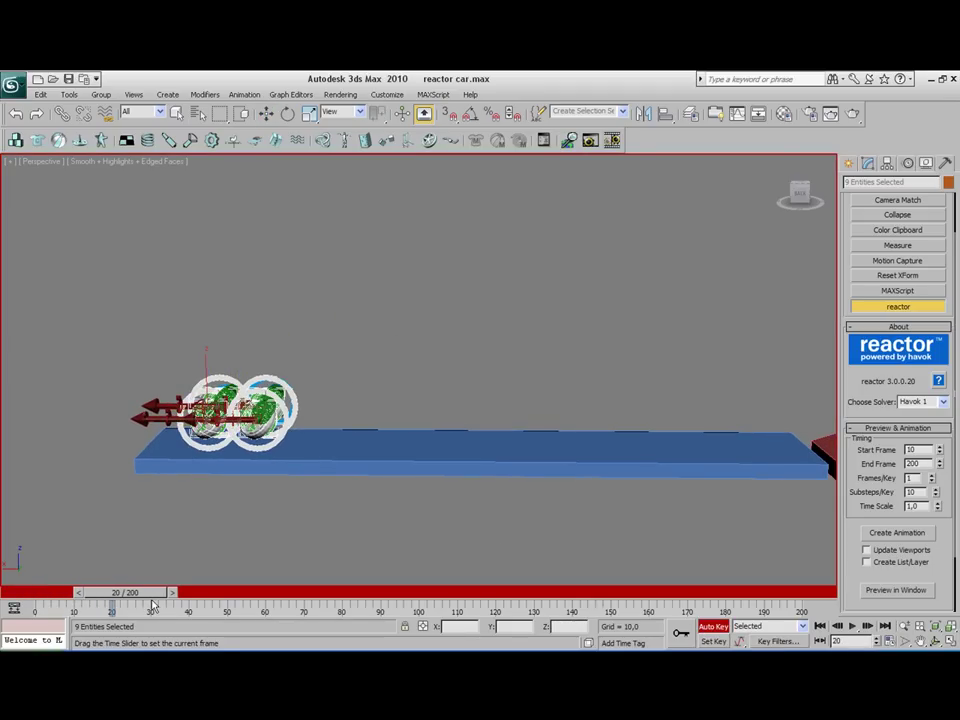
pyautogui.press('w')
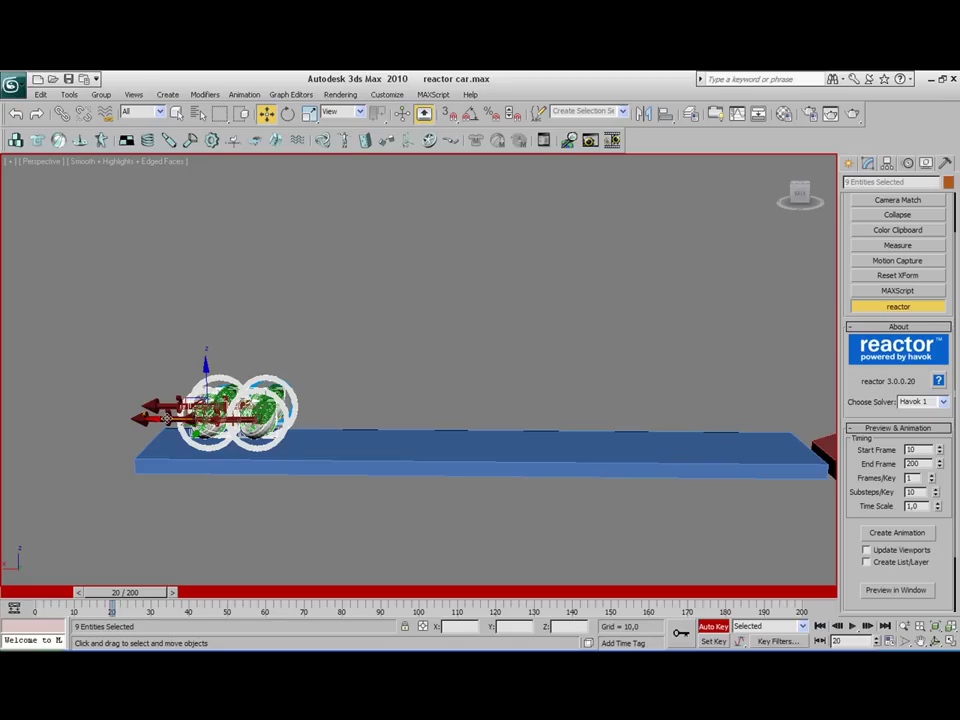
pyautogui.moveTo(166, 419); pyautogui.dragTo(671, 436)
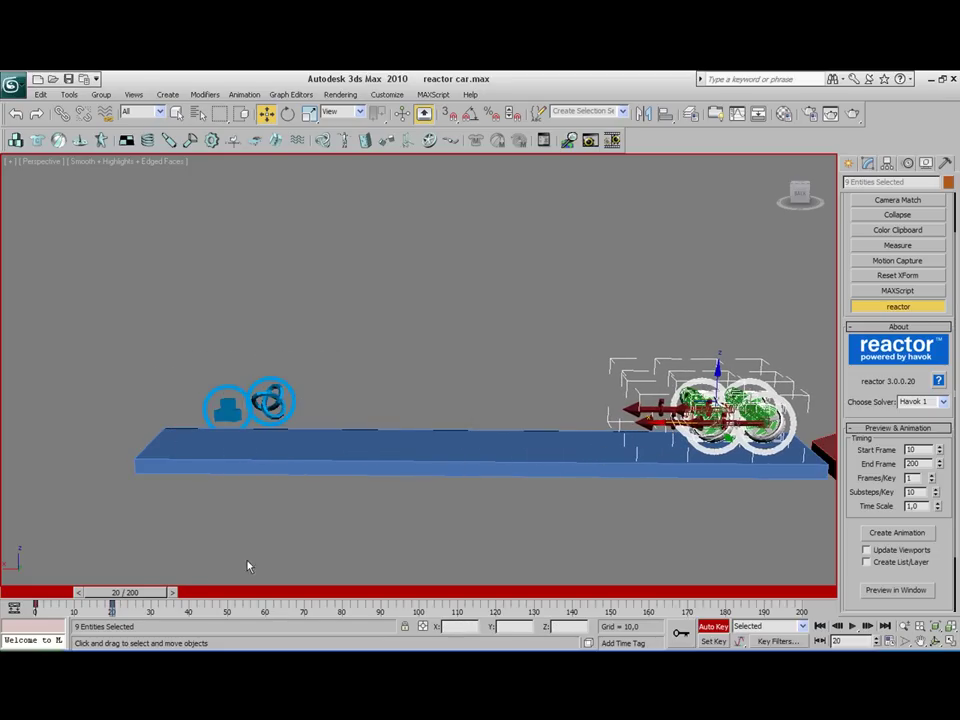
pyautogui.moveTo(144, 593); pyautogui.dragTo(55, 598)
pyautogui.click(186, 524)
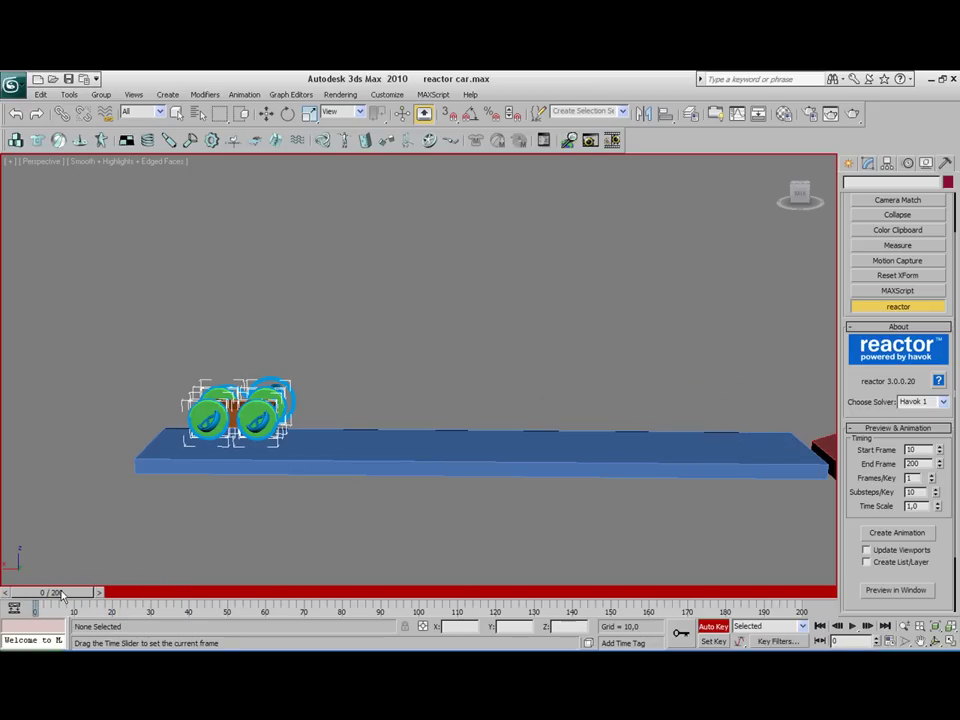
# Step: Set the reactor Start Frame to 10 and check the car's position at frame 10
pyautogui.doubleClick(910, 450)
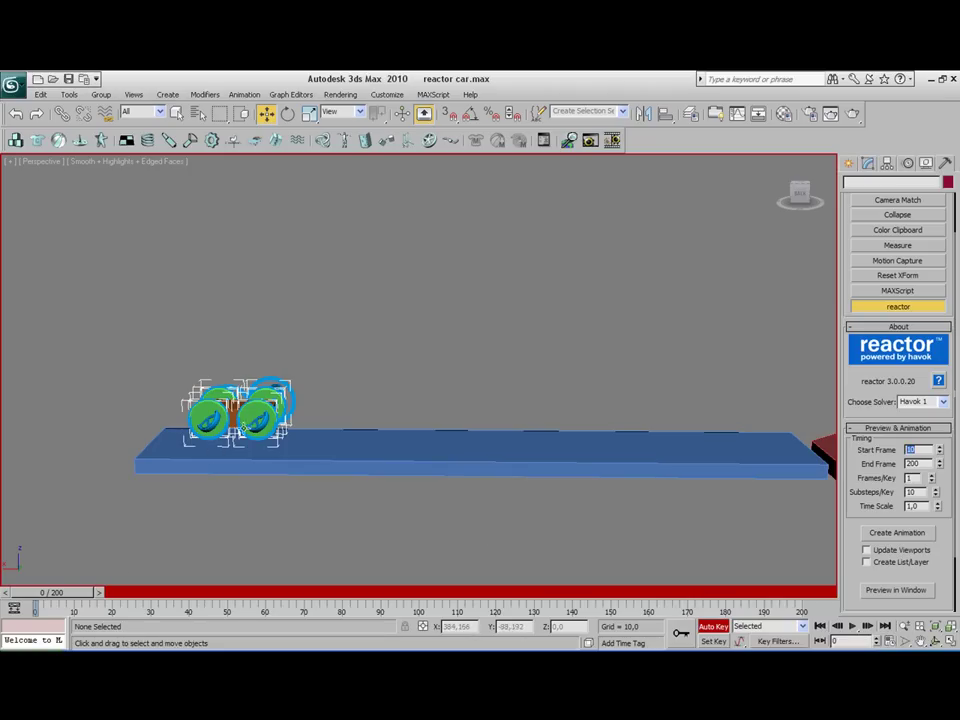
pyautogui.moveTo(64, 591); pyautogui.dragTo(100, 598)
pyautogui.press('w')
pyautogui.moveTo(450, 484); pyautogui.dragTo(345, 484, button='middle')
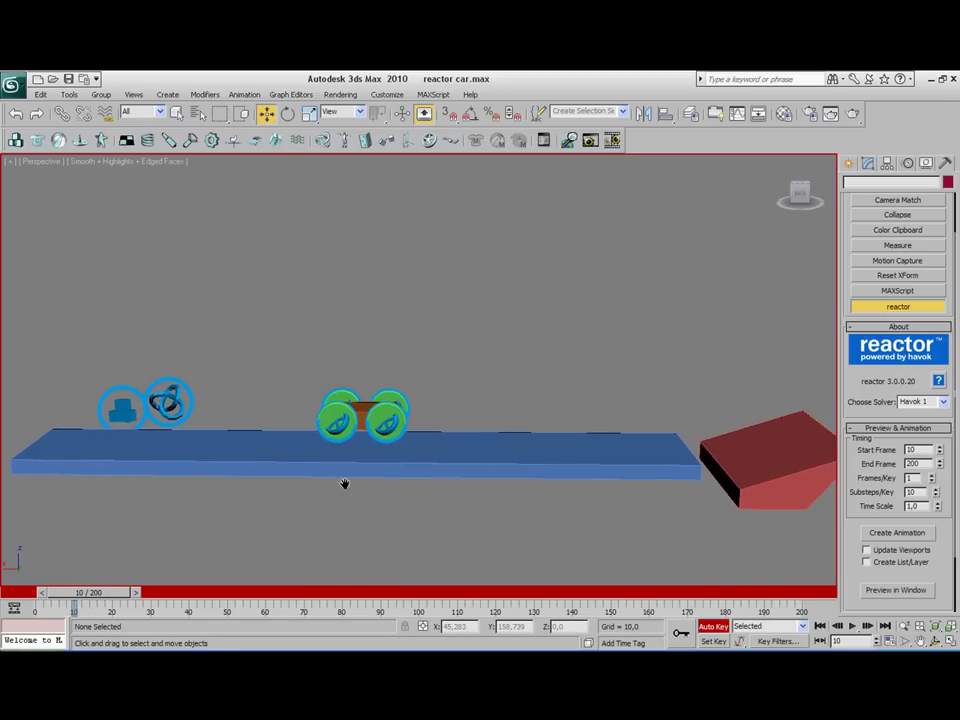
# Step: In the Havok 1 World rollout, change Col. Tolerance from 0.47 to 0.5
pyautogui.click(886, 428)
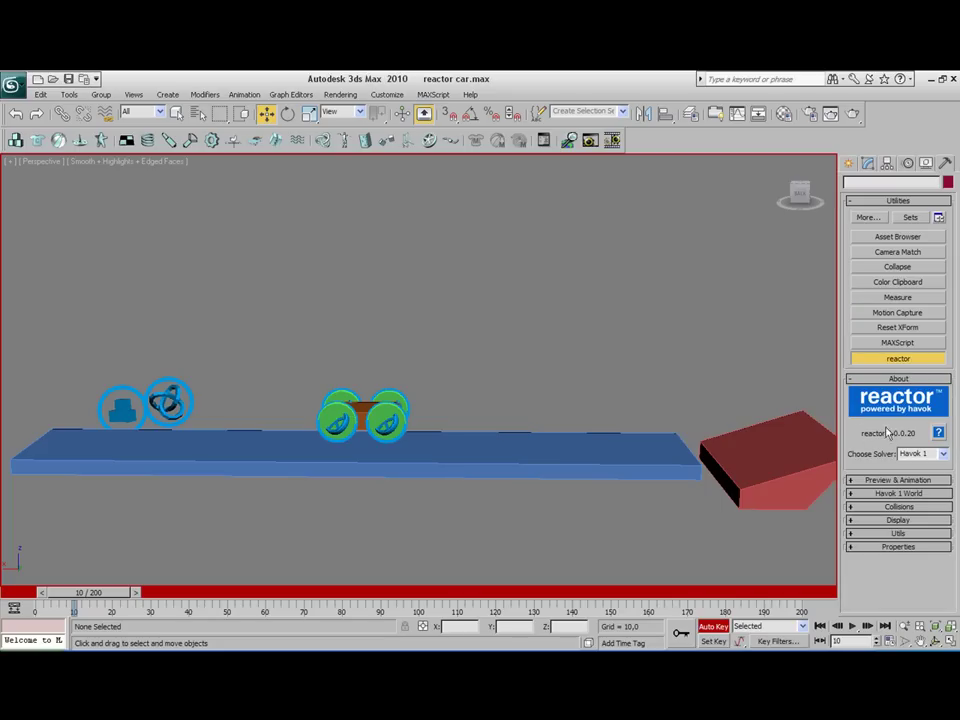
pyautogui.click(899, 494)
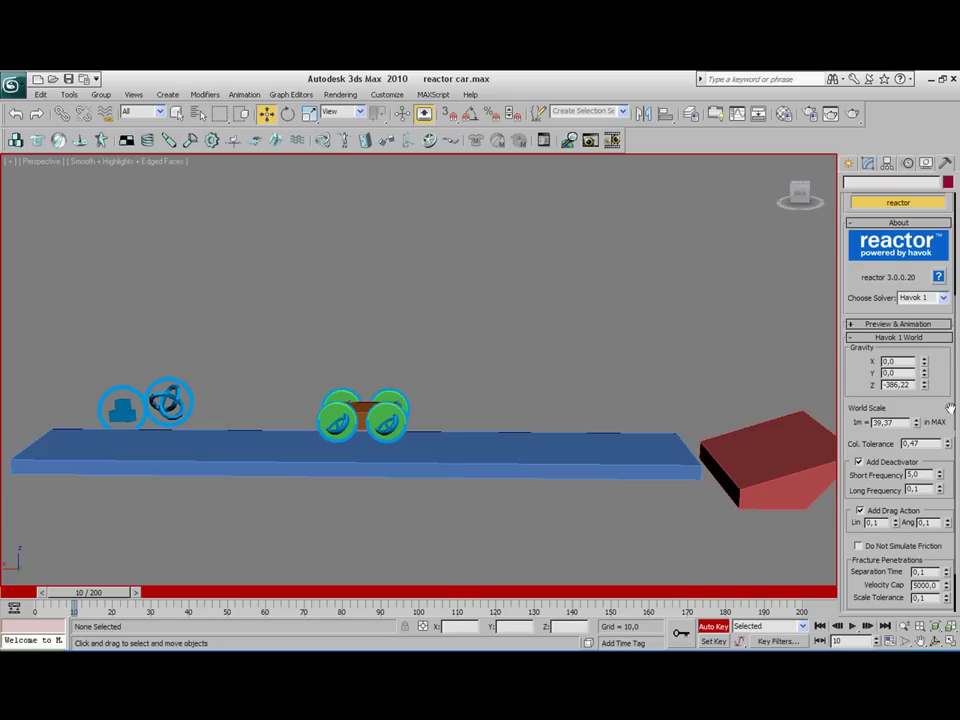
pyautogui.moveTo(945, 404); pyautogui.dragTo(929, 352)
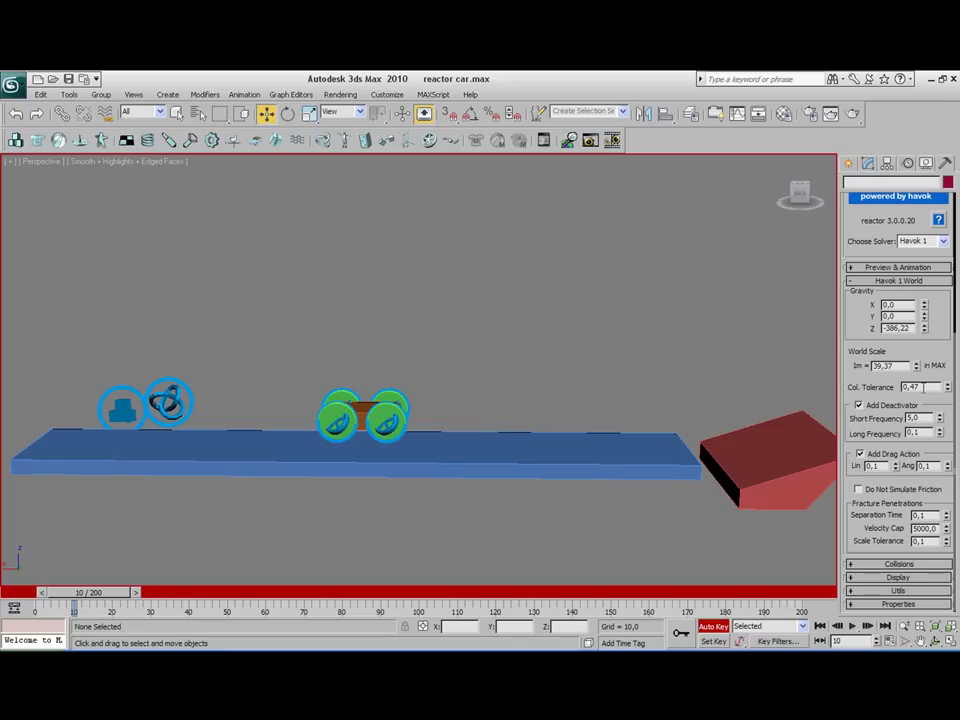
pyautogui.moveTo(922, 387); pyautogui.dragTo(909, 387)
pyautogui.write('5')
pyautogui.scroll(-3, 544, 435)
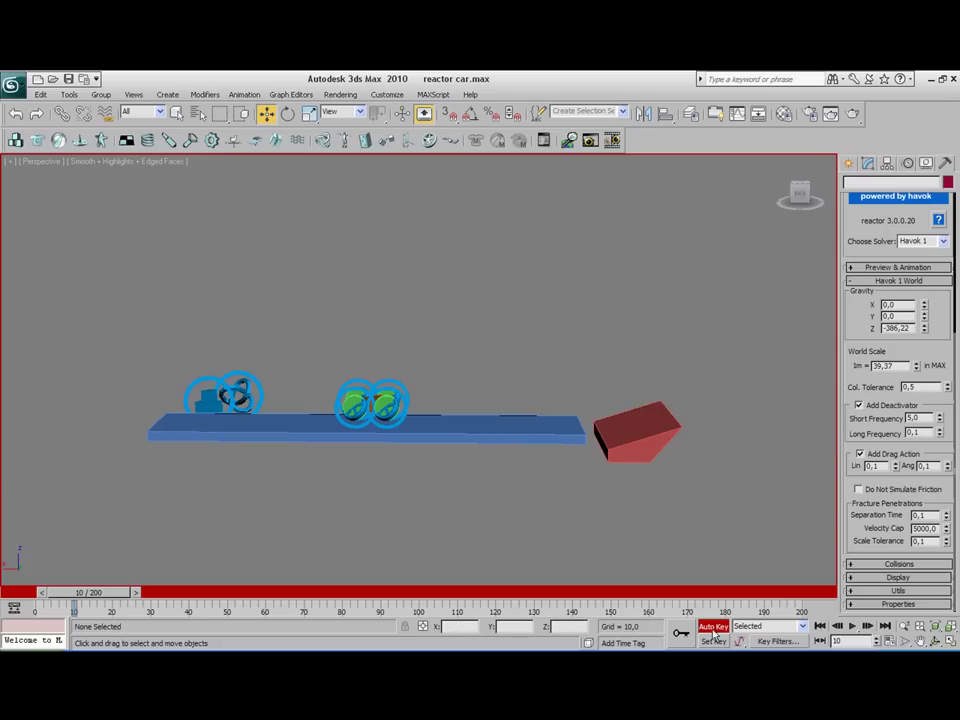
# Step: Turn off Auto Key, go to frame 3, and play then close the reactor real-time preview
pyautogui.click(713, 627)
pyautogui.moveTo(88, 592); pyautogui.dragTo(60, 592)
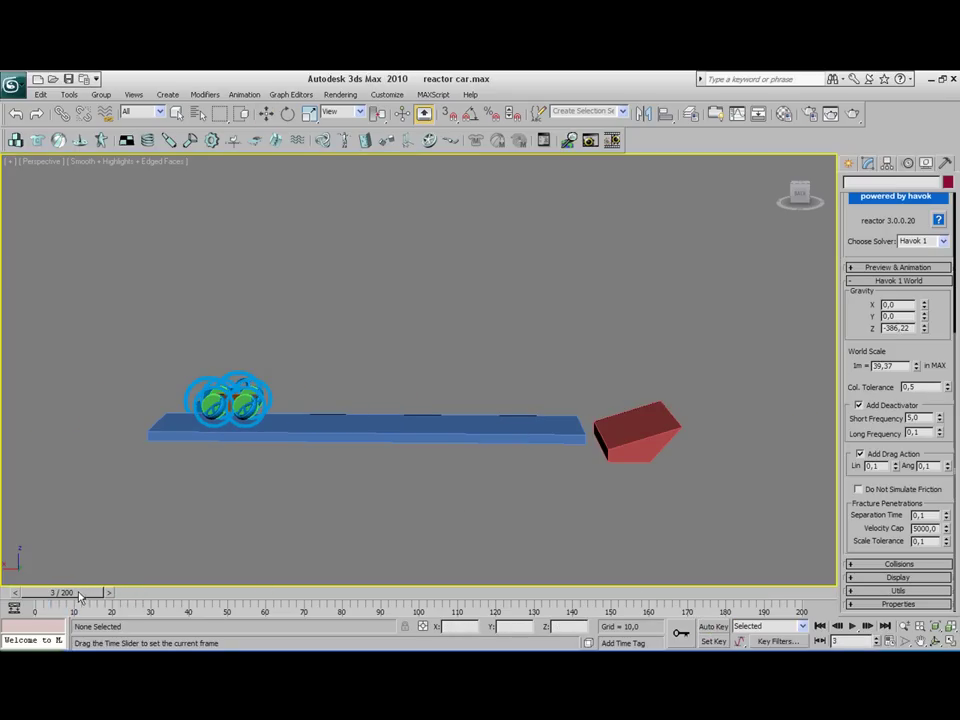
pyautogui.click(589, 140)
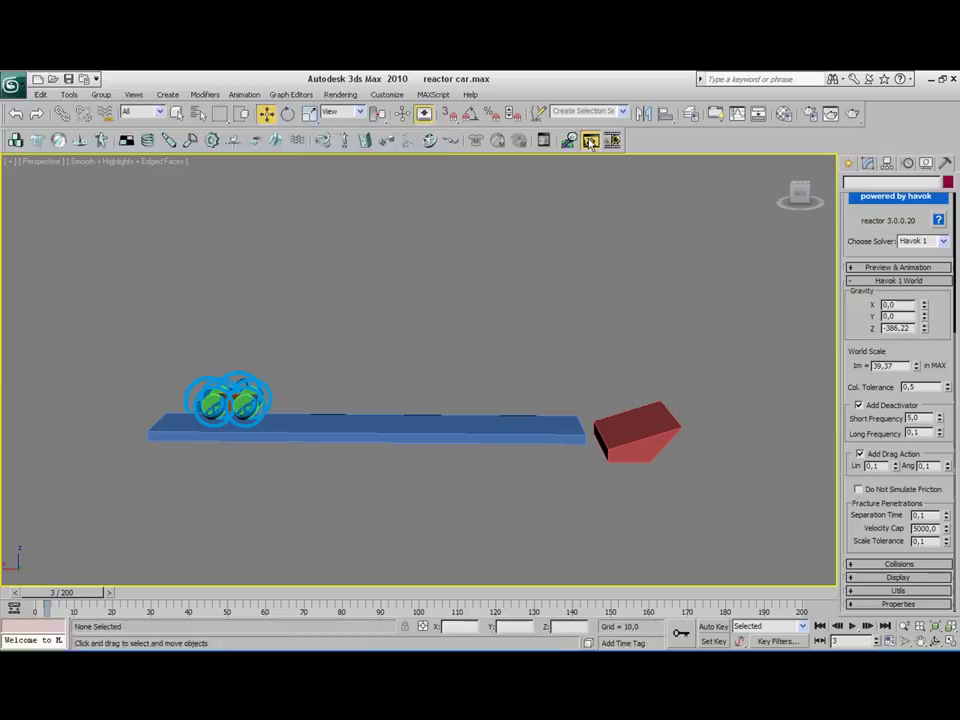
pyautogui.moveTo(336, 199); pyautogui.dragTo(52, 141, button='right')
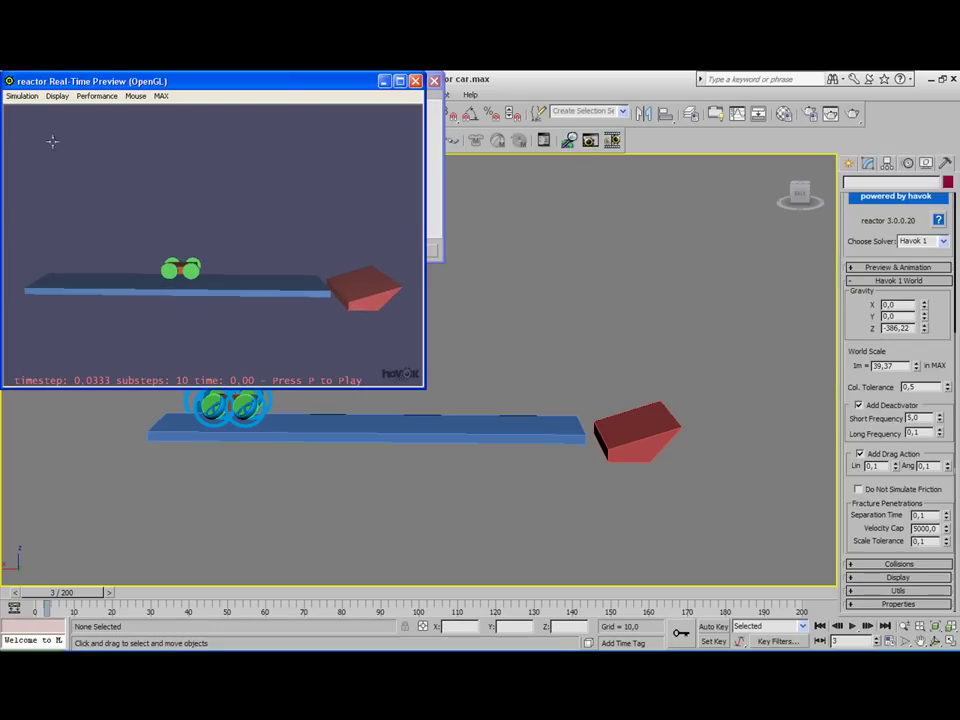
pyautogui.press('p')
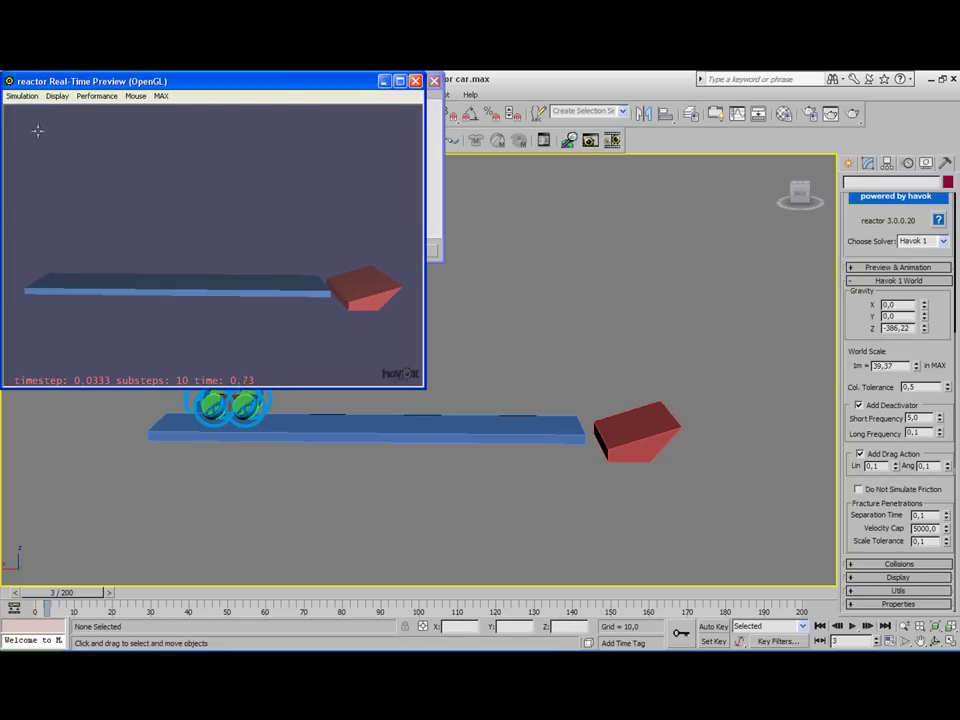
pyautogui.click(416, 82)
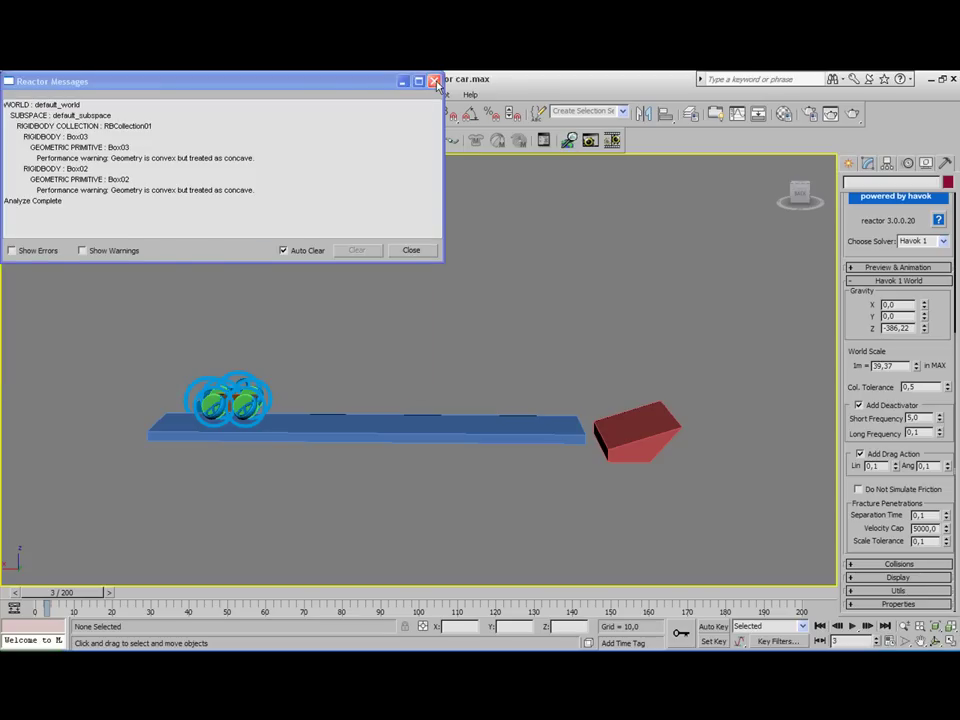